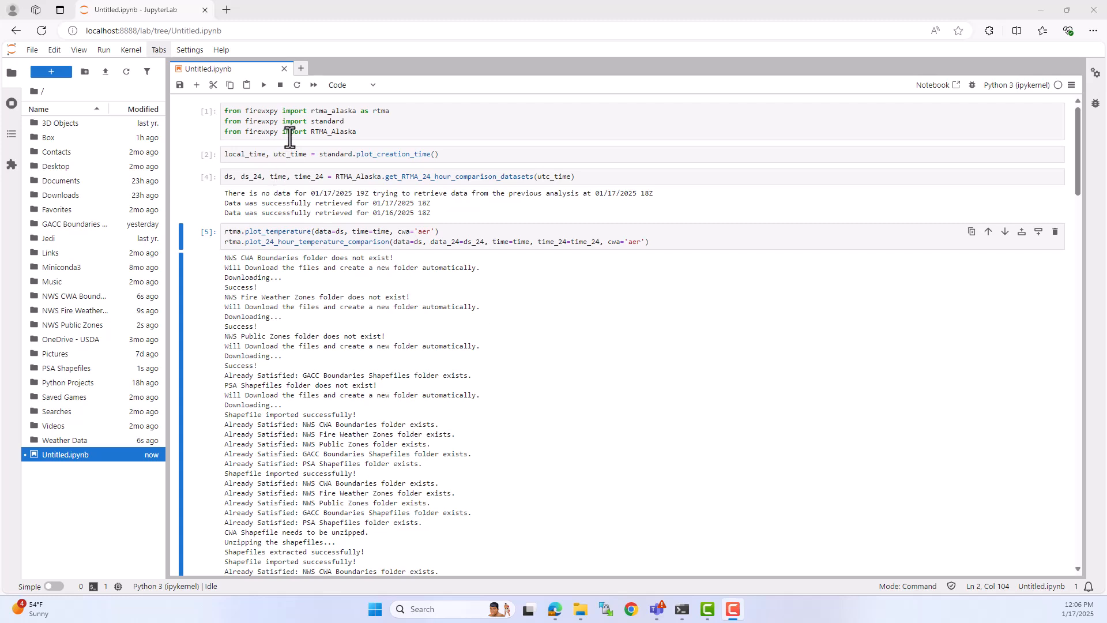
Step: Create a new Python file and copy the notebook's three firewxpy import lines into it
click(301, 69)
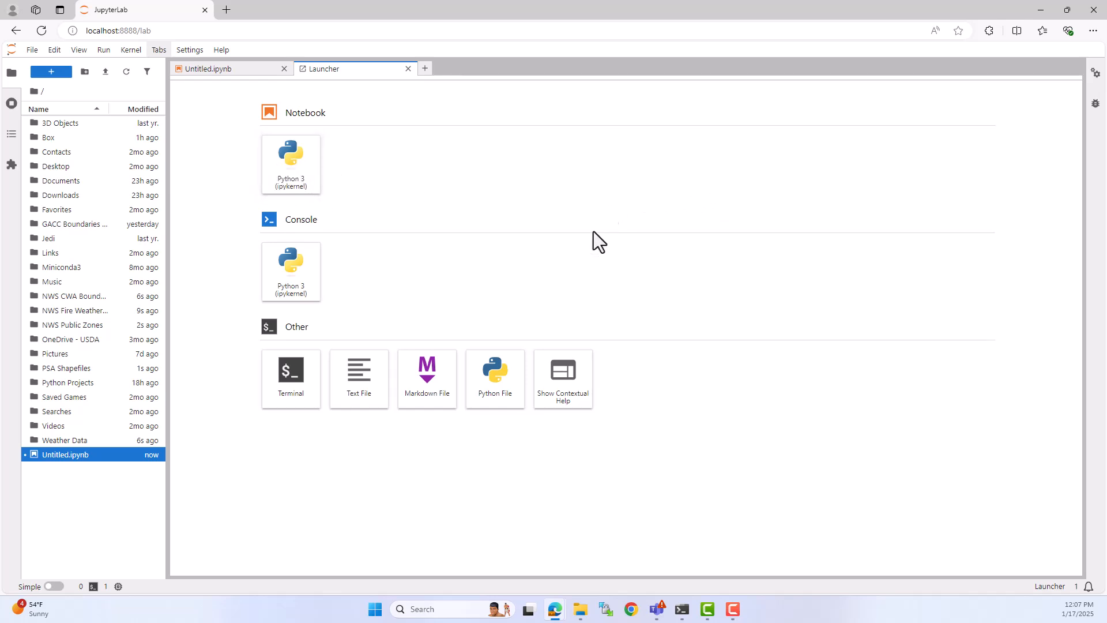
click(495, 385)
click(255, 72)
click(352, 110)
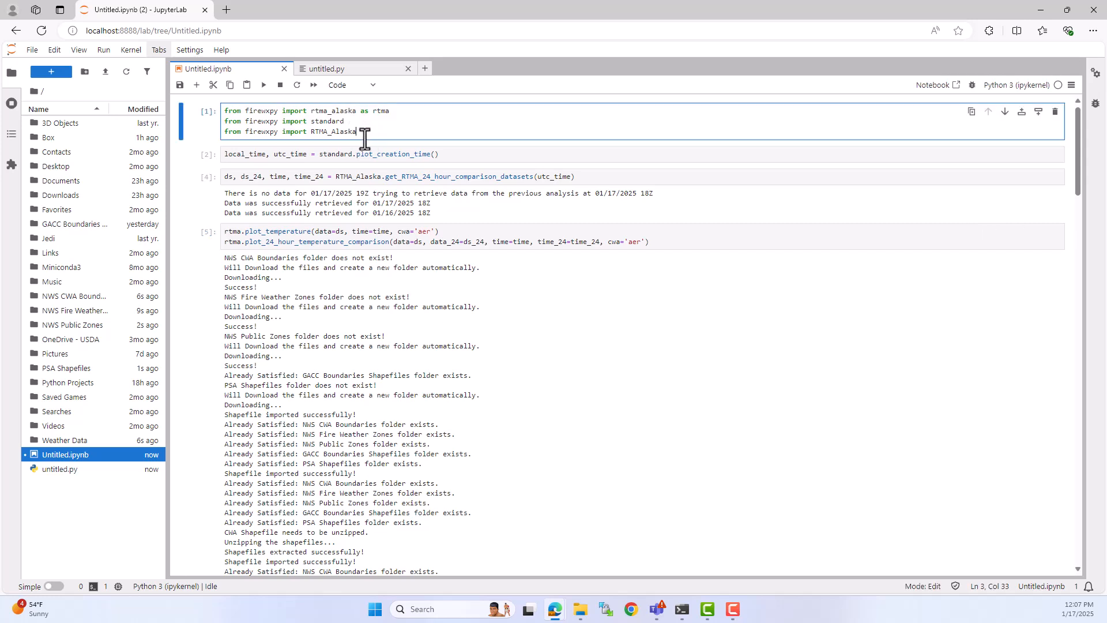
key(ctrl+a)
key(ctrl+c)
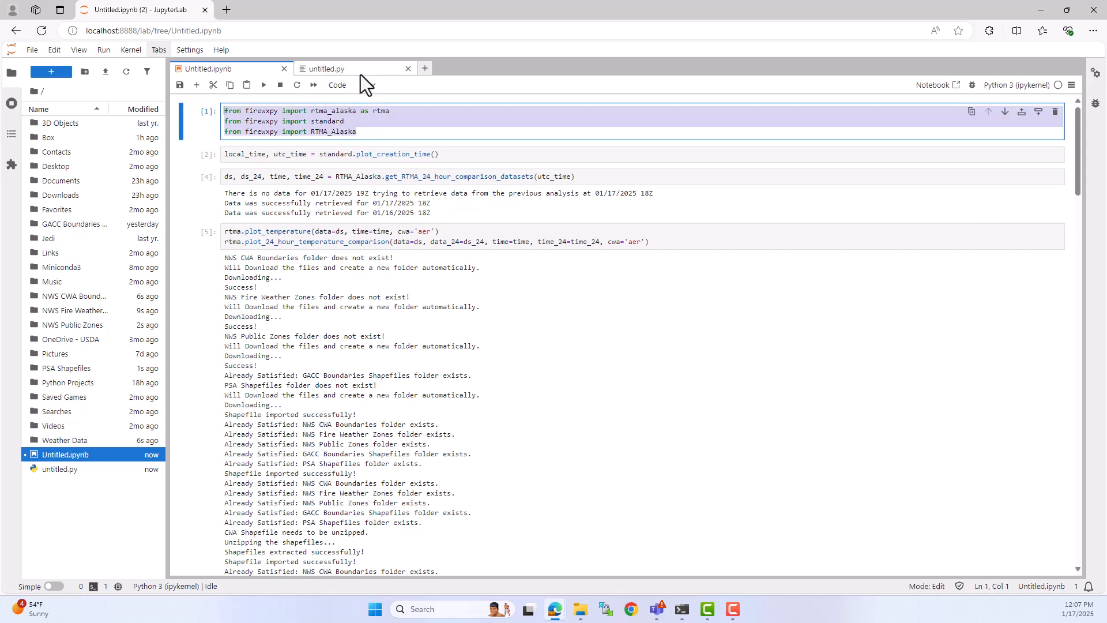
click(361, 74)
key(ctrl+v)
key(Return)
key(Return)
Step: Copy the notebook's standard.plot_creation_time() line into untitled.py below the imports
click(287, 73)
click(303, 153)
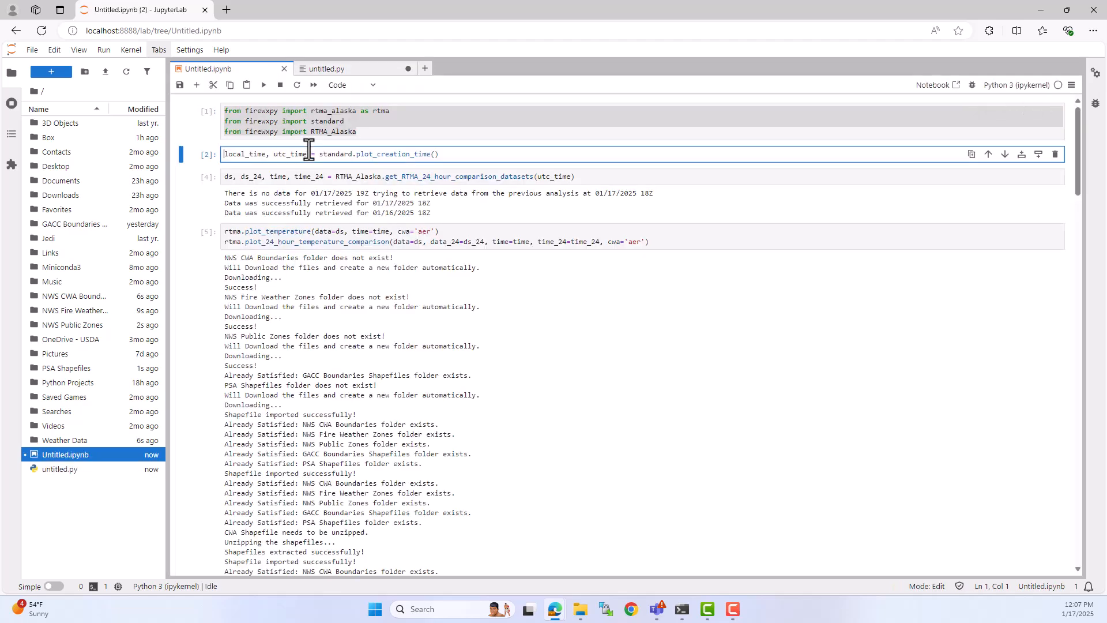
key(ctrl+a)
key(ctrl+c)
click(361, 71)
key(ctrl+v)
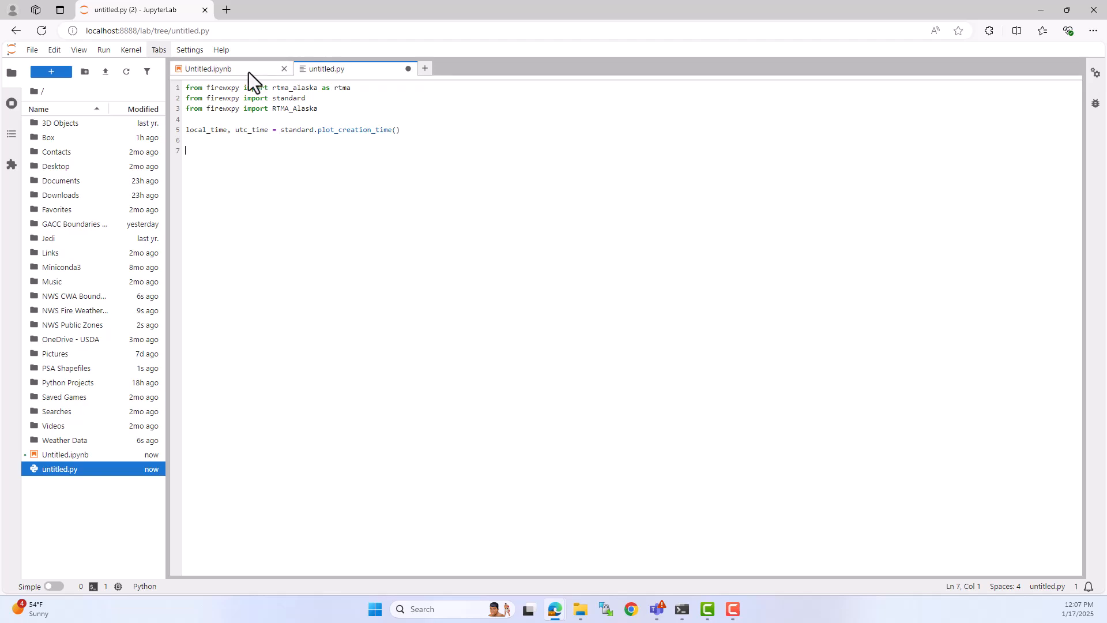
Step: Copy the notebook's RTMA_Alaska.get_RTMA_24_hour_comparison_datasets(utc_time) line into untitled.py below the creation time line
click(258, 72)
click(339, 176)
key(ctrl+a)
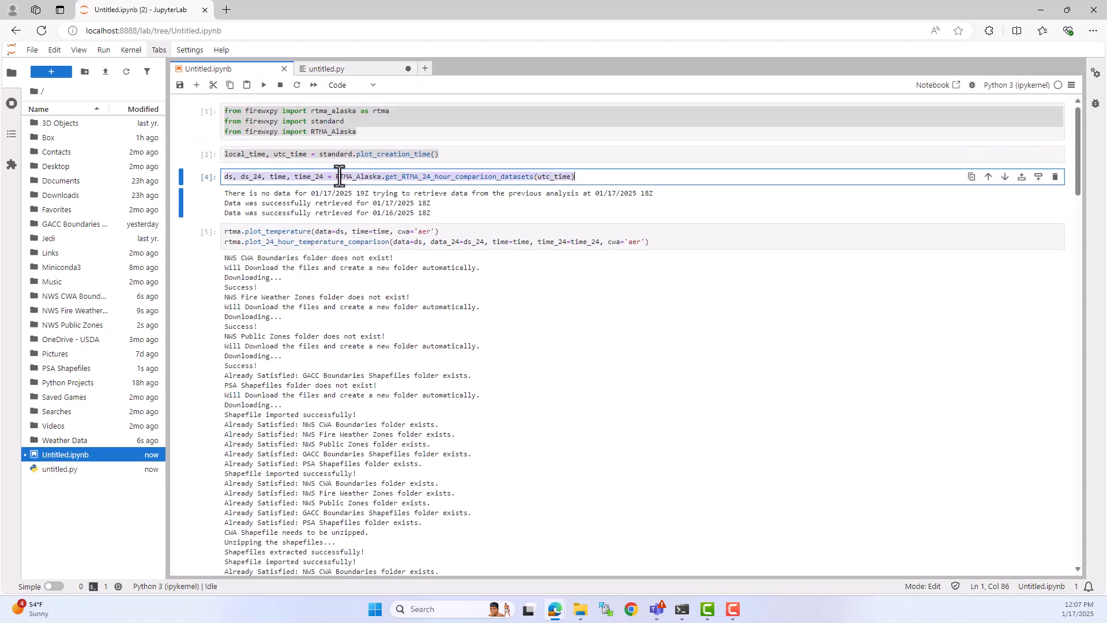
key(ctrl+c)
click(352, 70)
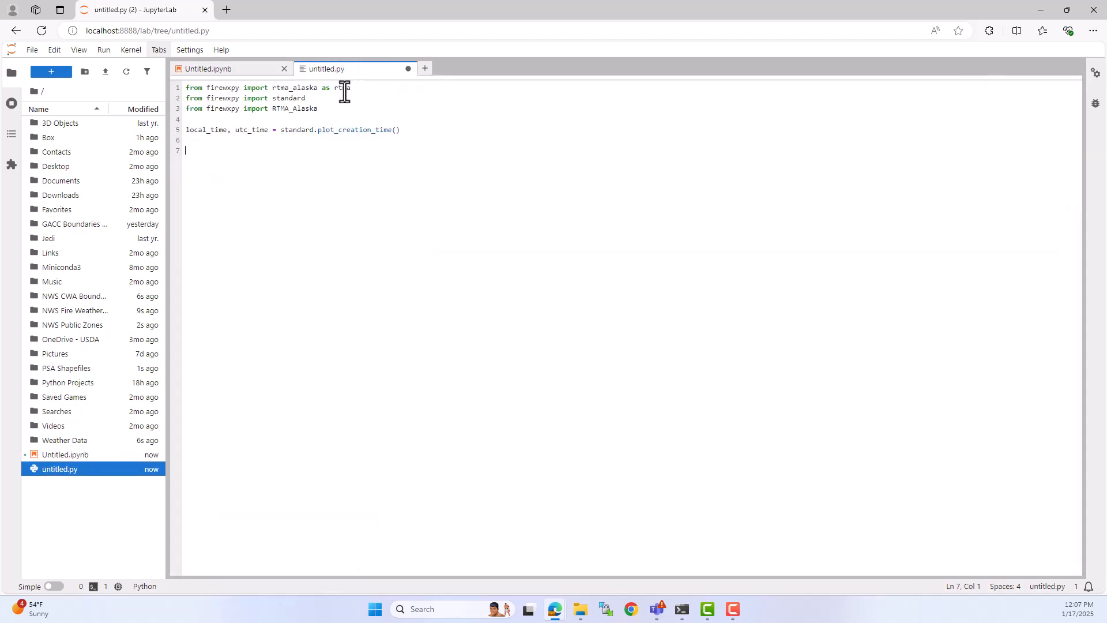
key(Return)
key(Return)
key(ctrl+v)
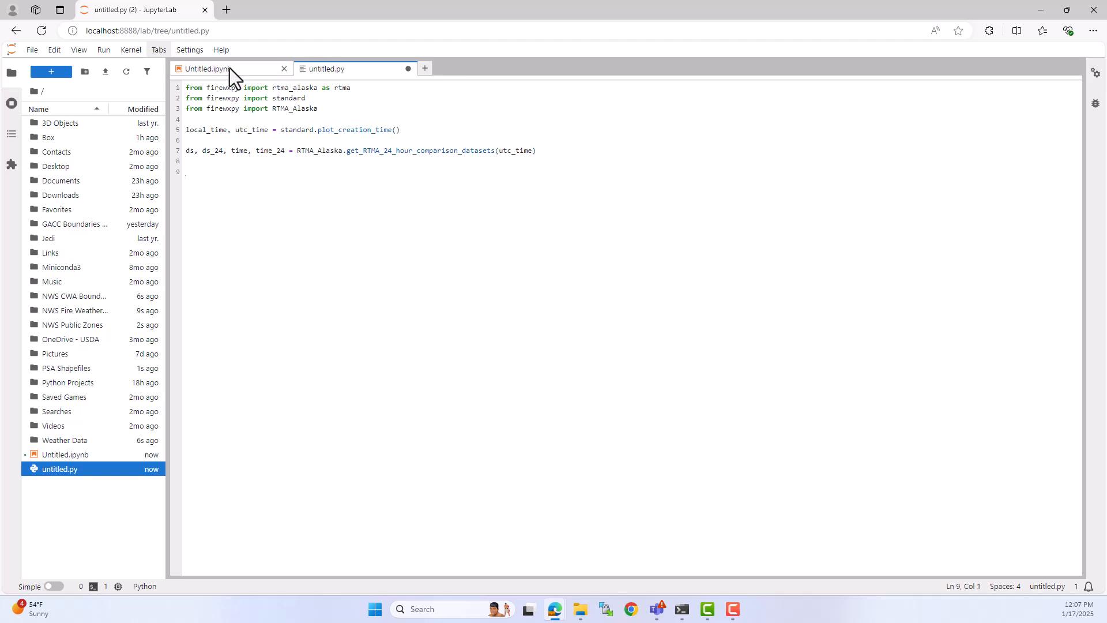
Step: Copy the notebook's plot_temperature and plot_24_hour_temperature_comparison calls to the end of untitled.py
click(230, 68)
click(276, 229)
click(523, 242)
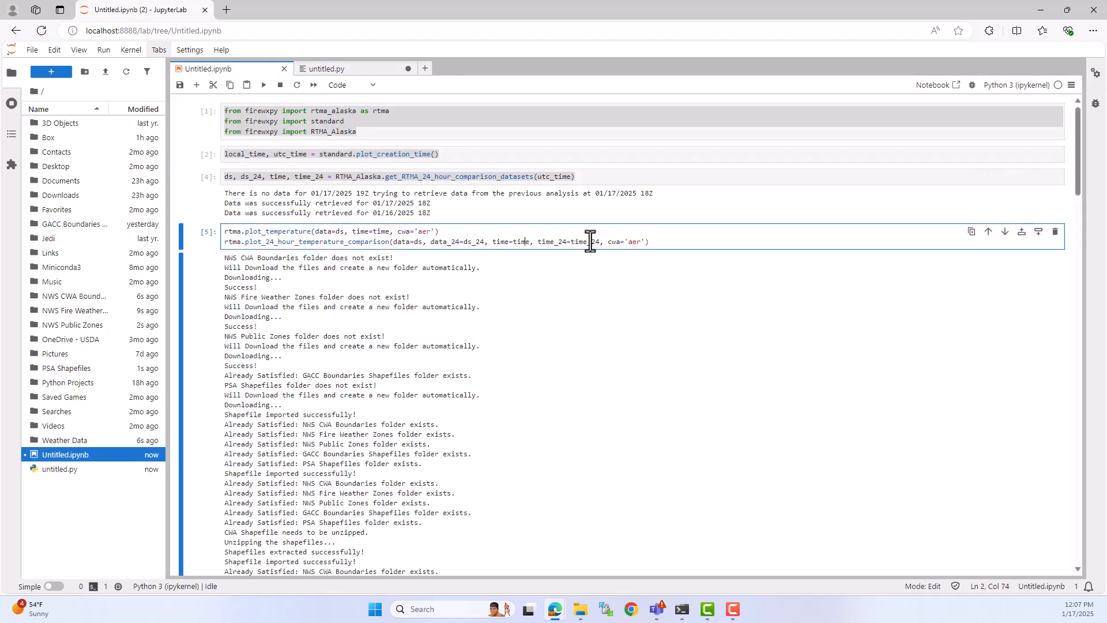
drag(665, 245, 225, 231)
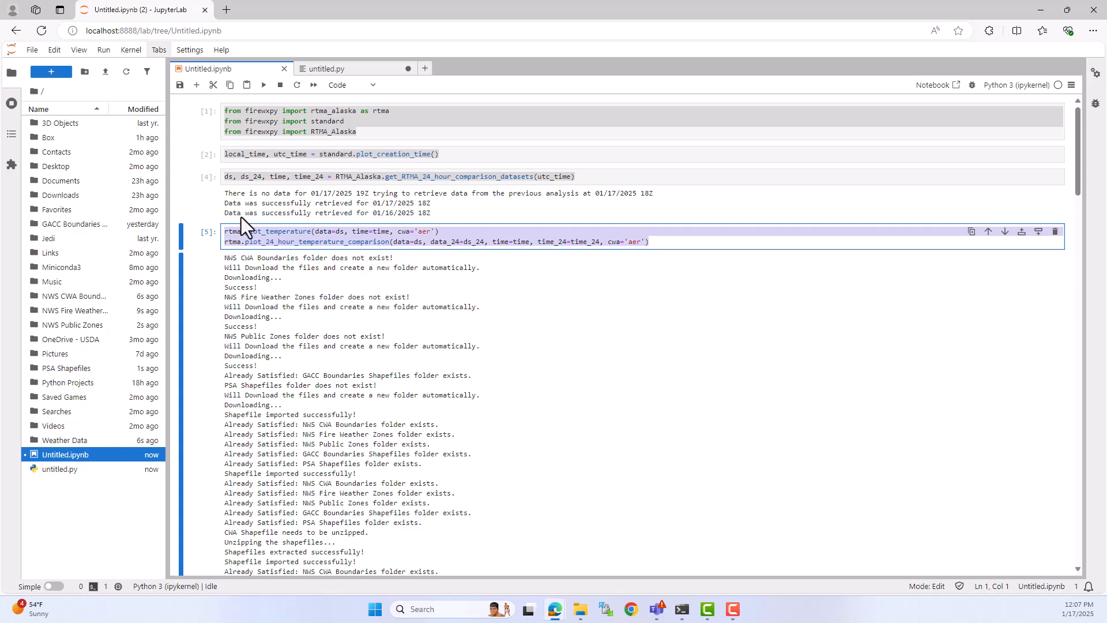
click(366, 67)
key(ctrl+v)
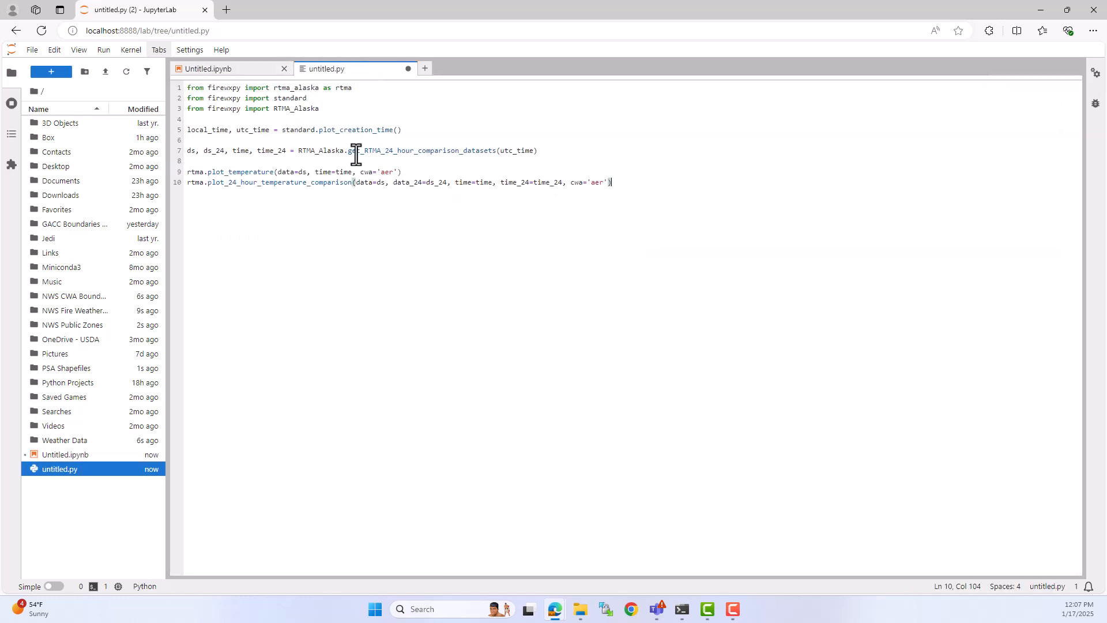
Step: Save the script as RTMA_AER_Graphics.py and discard the changes in untitled.py
click(34, 50)
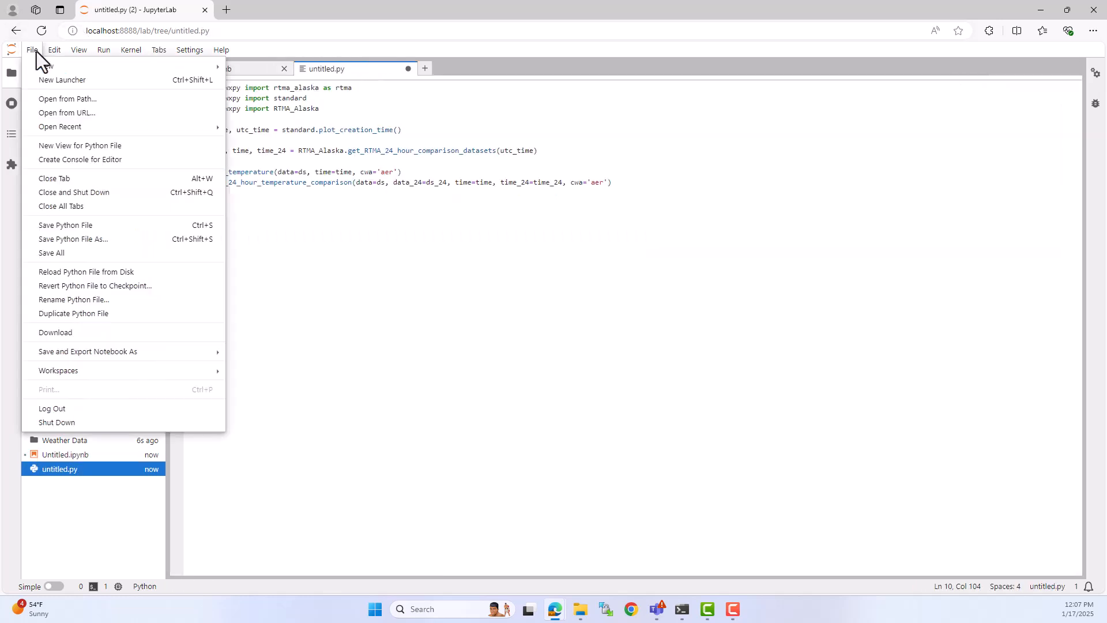
click(115, 238)
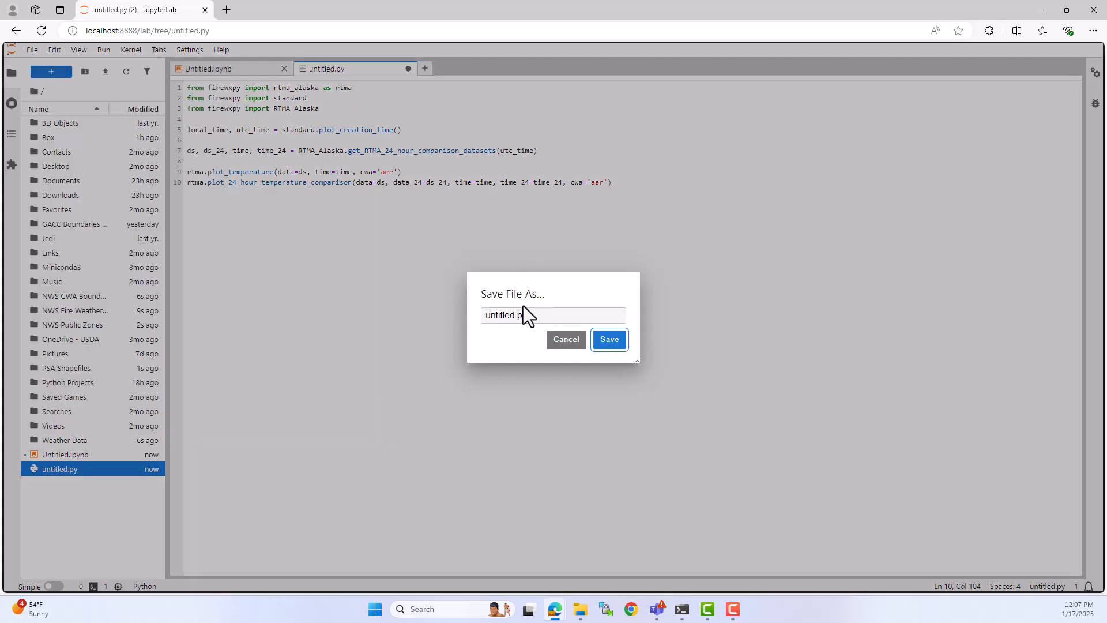
drag(514, 316, 475, 318)
text(RTMA_AER_Graphics)
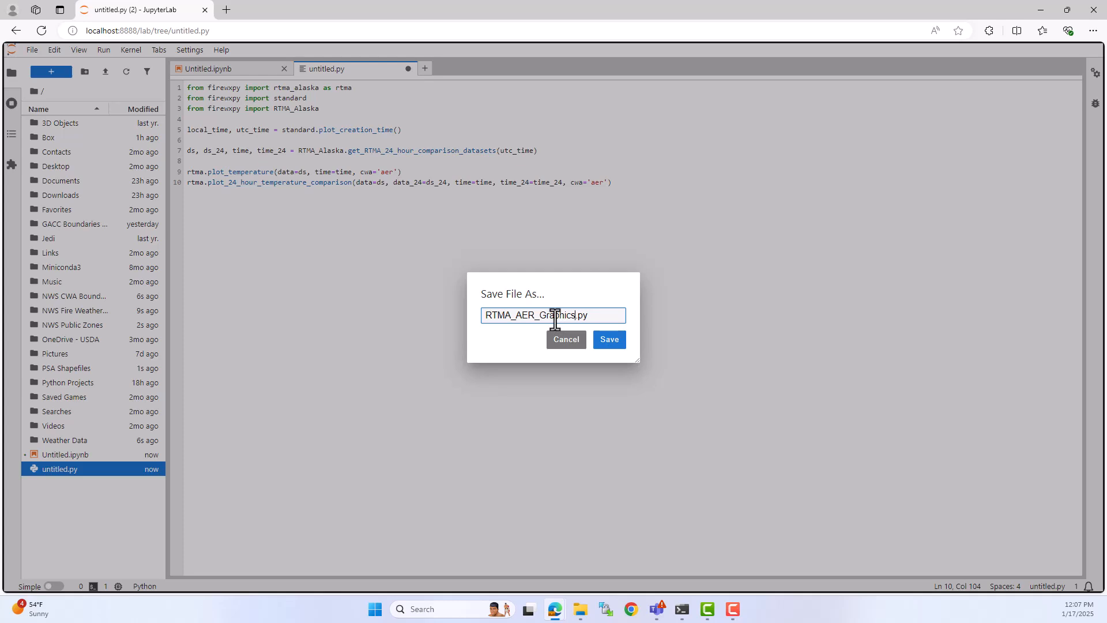
click(610, 340)
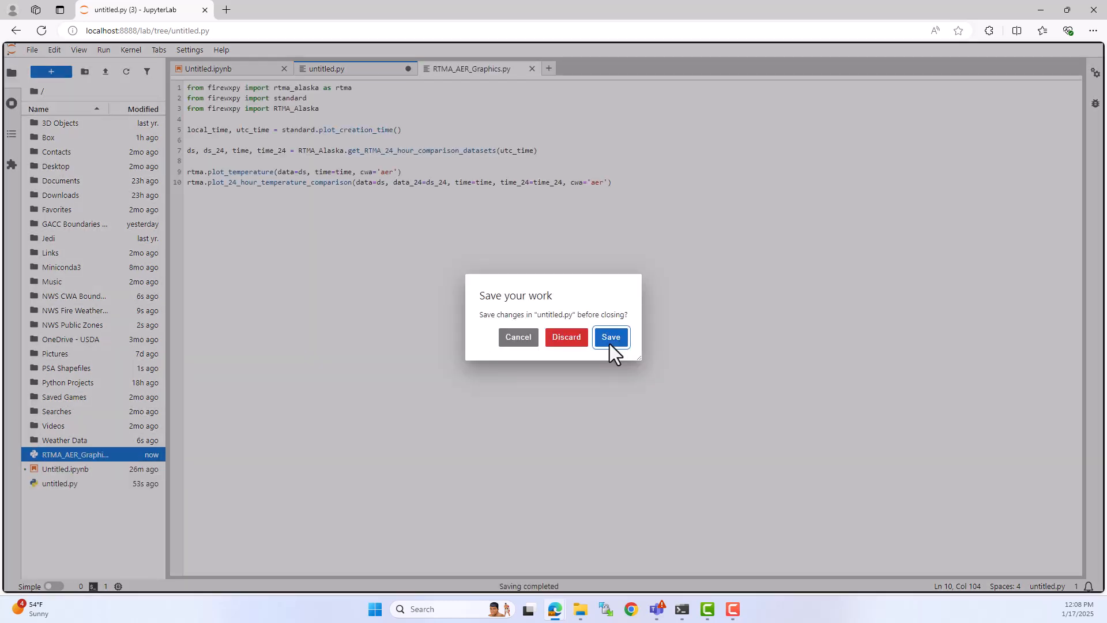
click(566, 338)
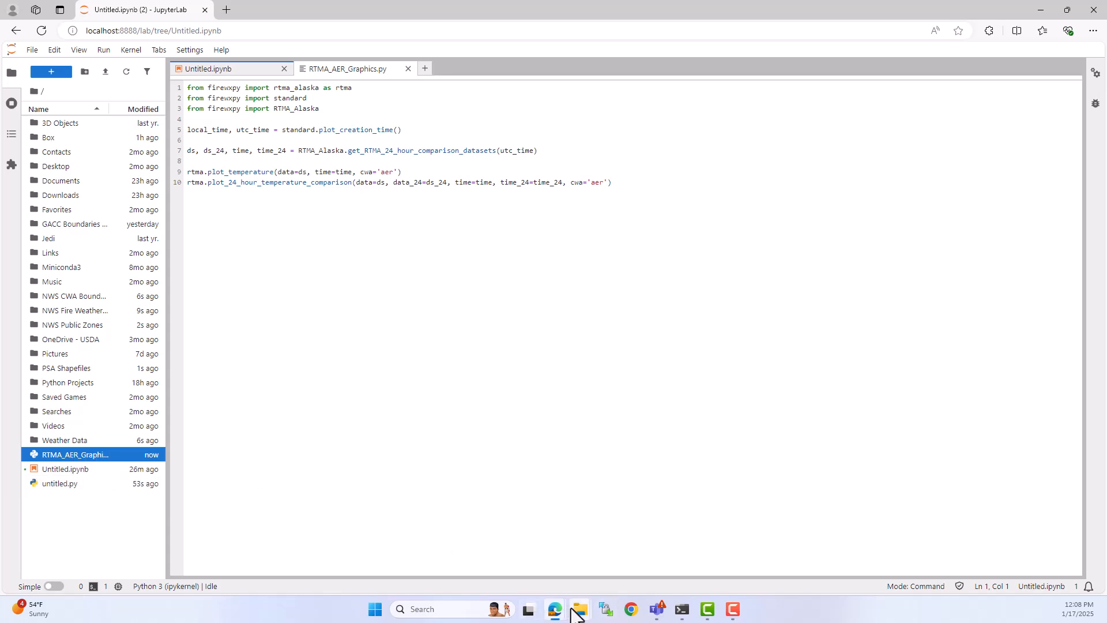
Step: Switch to File Explorer and locate the RTMA_AER_Graphics script in the user's home folder, then move the window aside
mouse_move(575, 614)
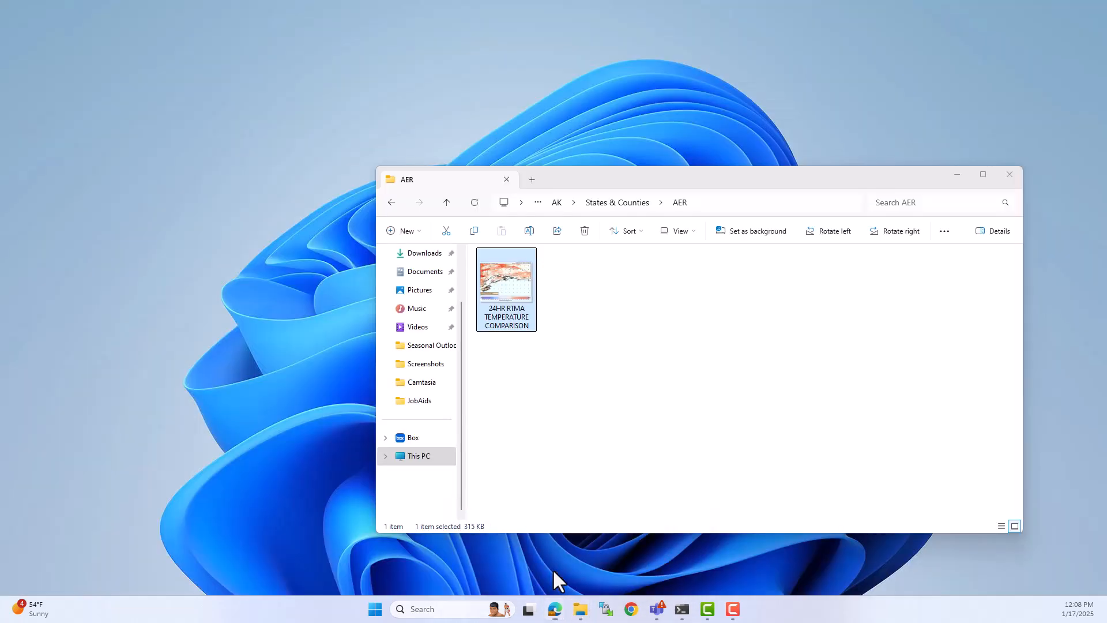
click(553, 570)
click(541, 203)
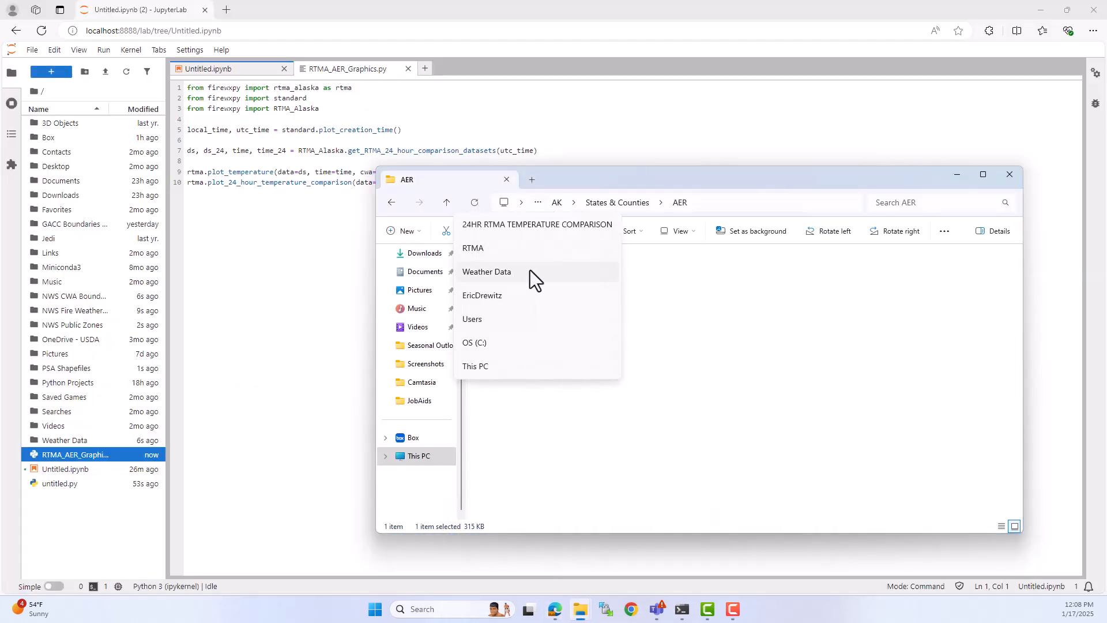
click(538, 295)
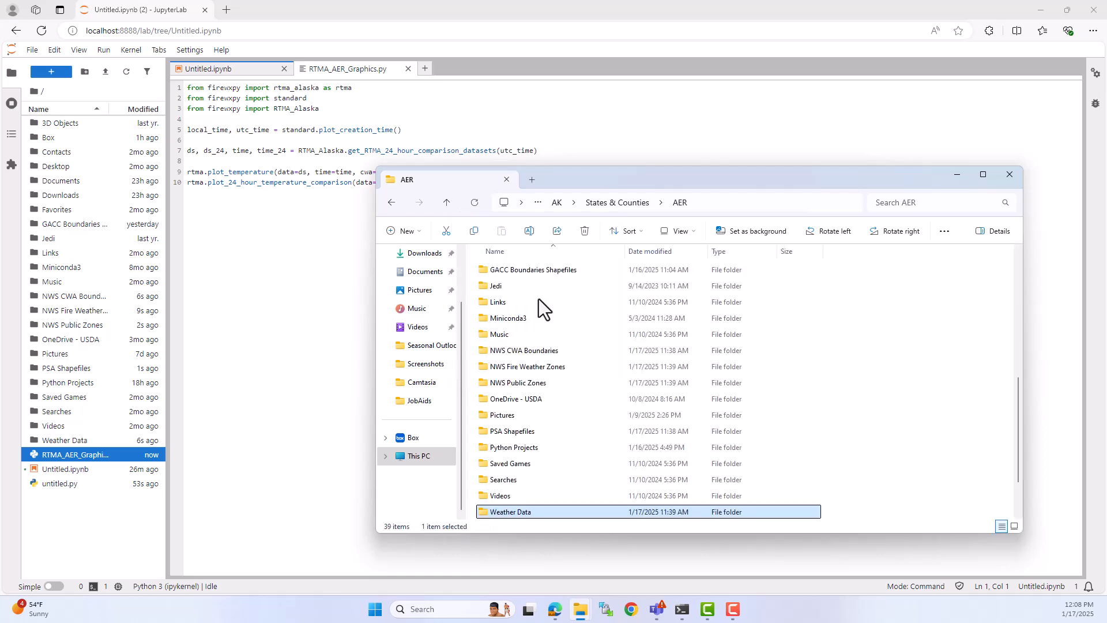
double_click(570, 507)
click(518, 274)
click(392, 203)
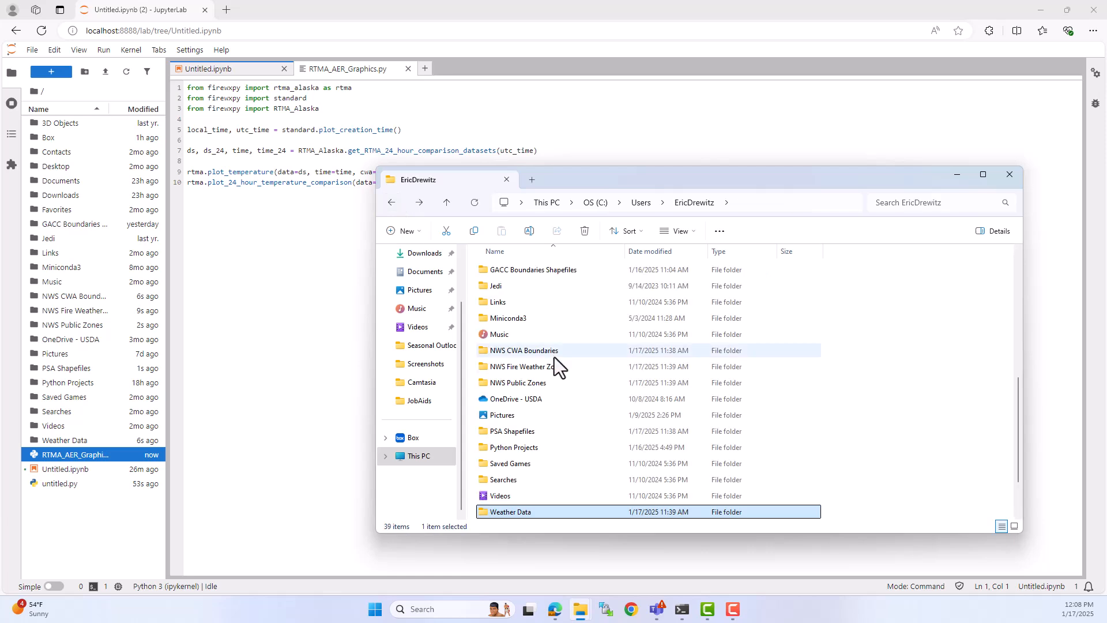
scroll(549, 498, down, 2)
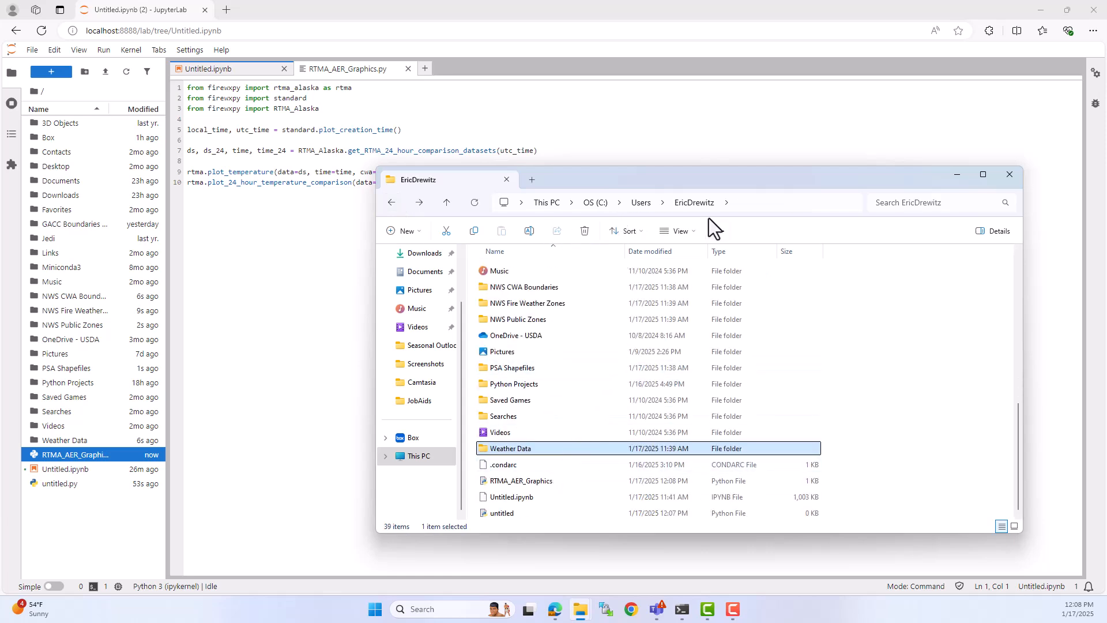
drag(757, 175, 0, 153)
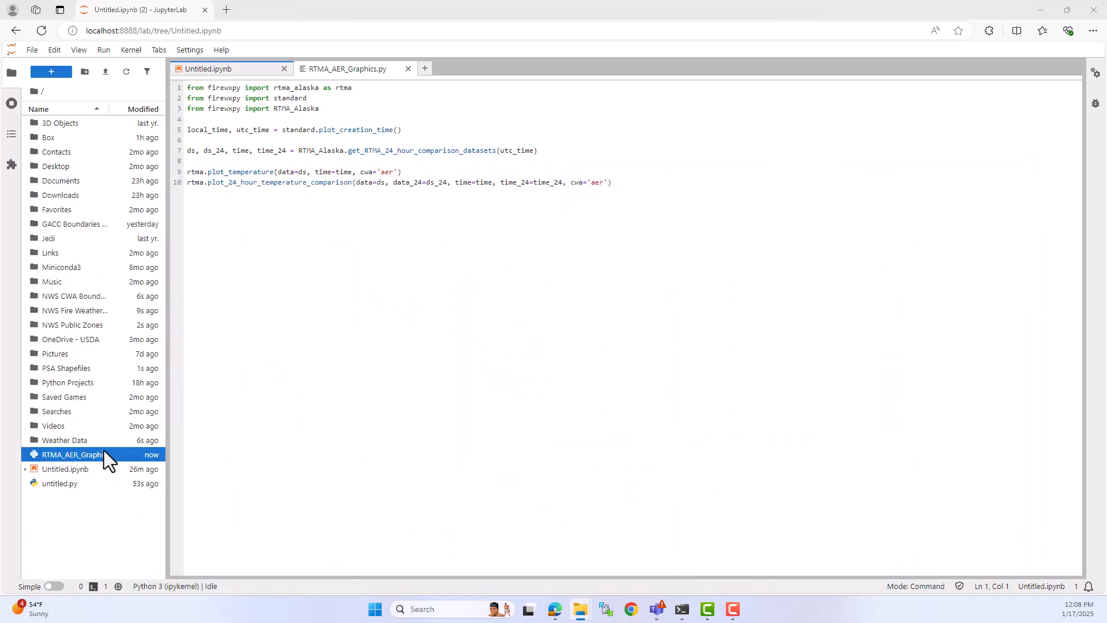
Step: Search Windows for Task Scheduler and open it
click(376, 610)
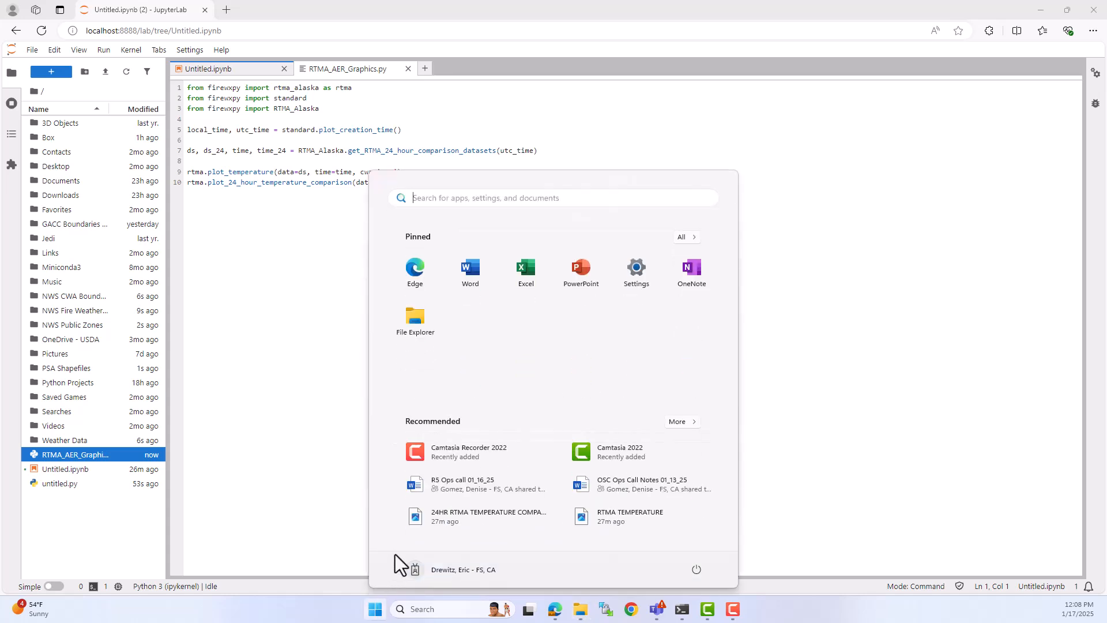
text(window)
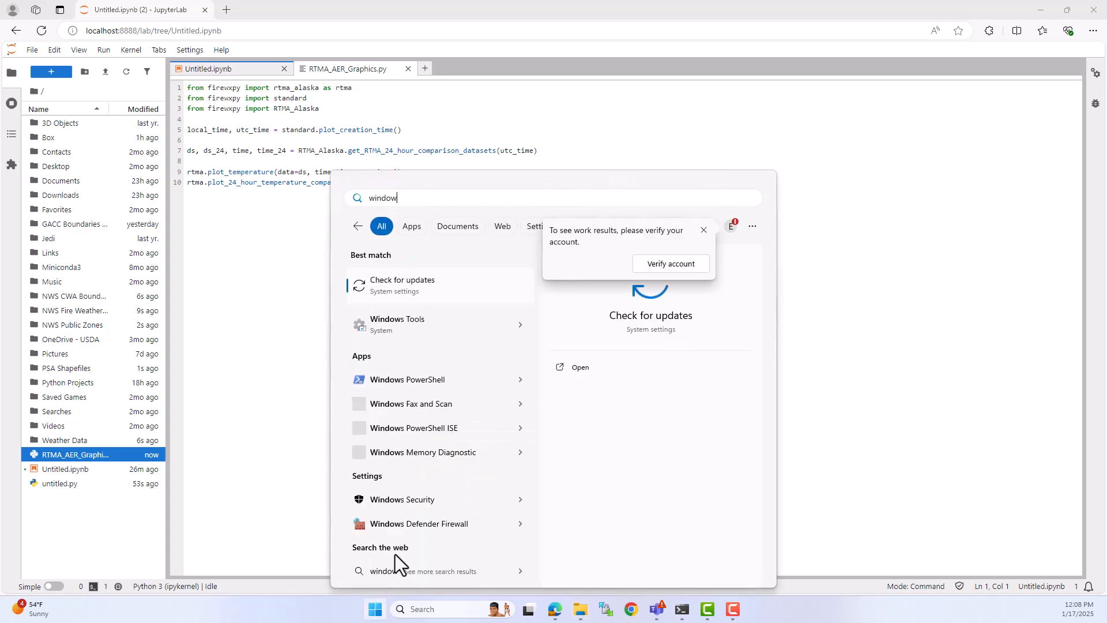
text(s task)
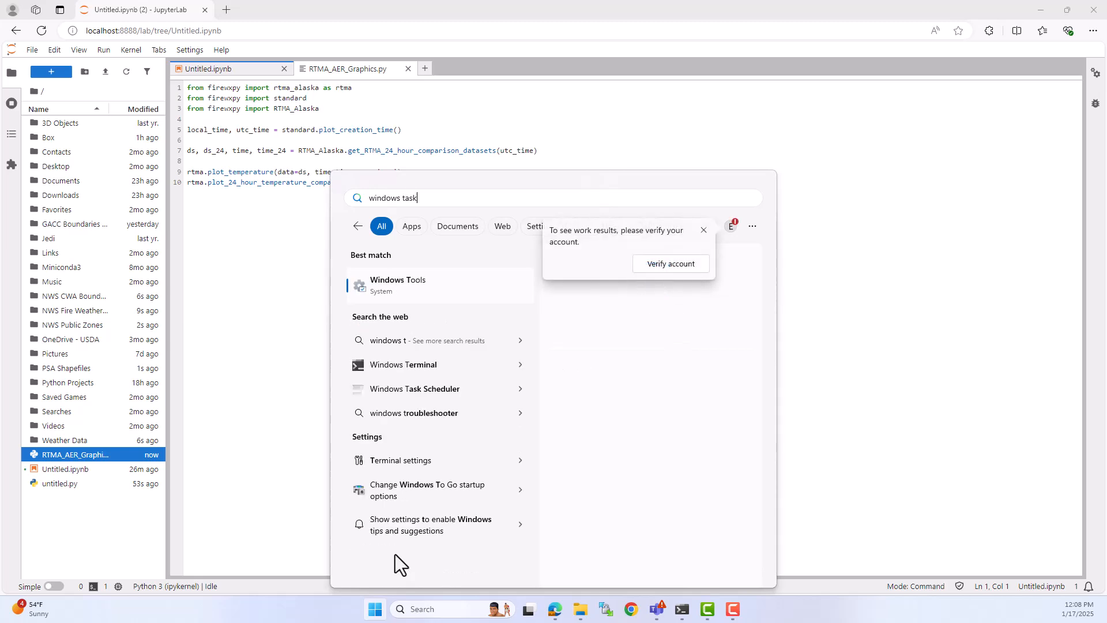
text( sc)
key(BackSpace)
key(BackSpace)
key(BackSpace)
key(BackSpace)
key(BackSpace)
key(BackSpace)
key(BackSpace)
key(BackSpace)
key(BackSpace)
key(BackSpace)
key(BackSpace)
key(BackSpace)
key(BackSpace)
key(BackSpace)
key(BackSpace)
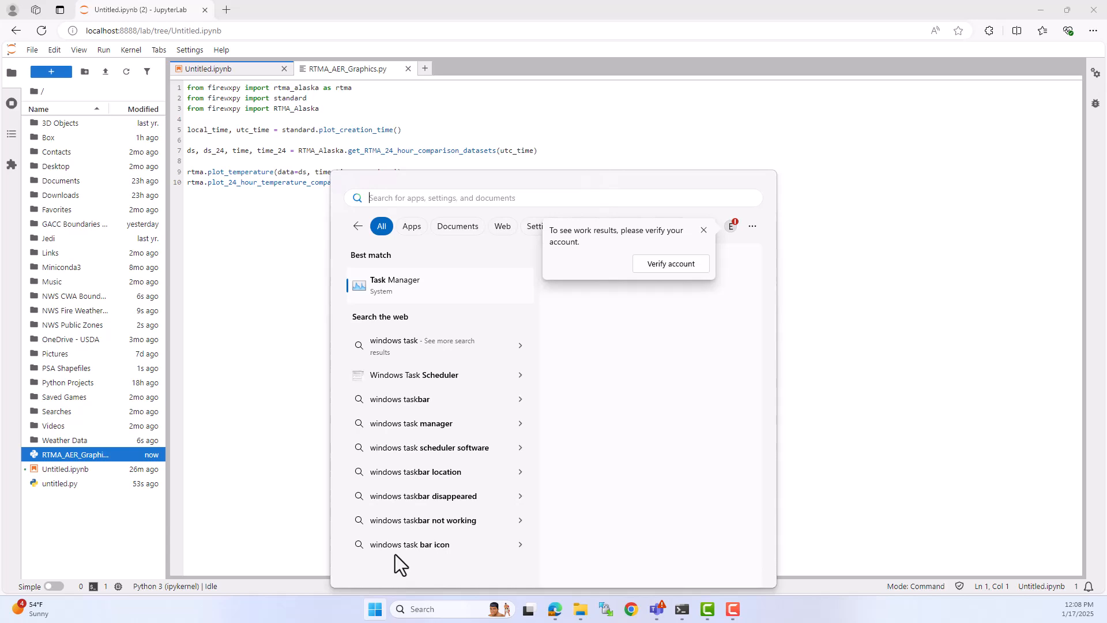
text(task)
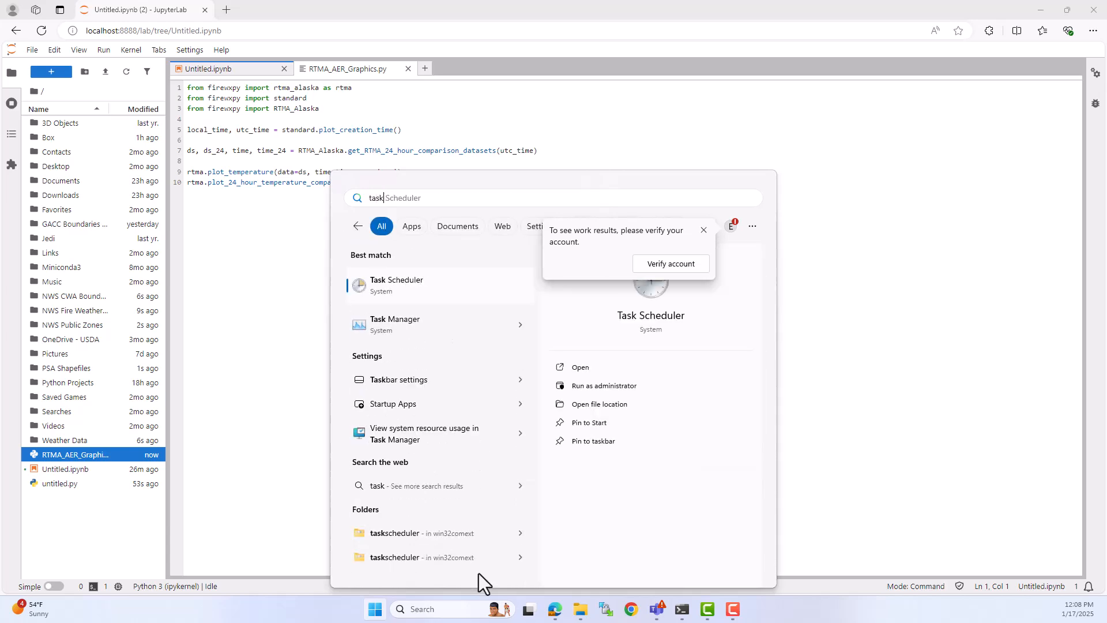
click(408, 298)
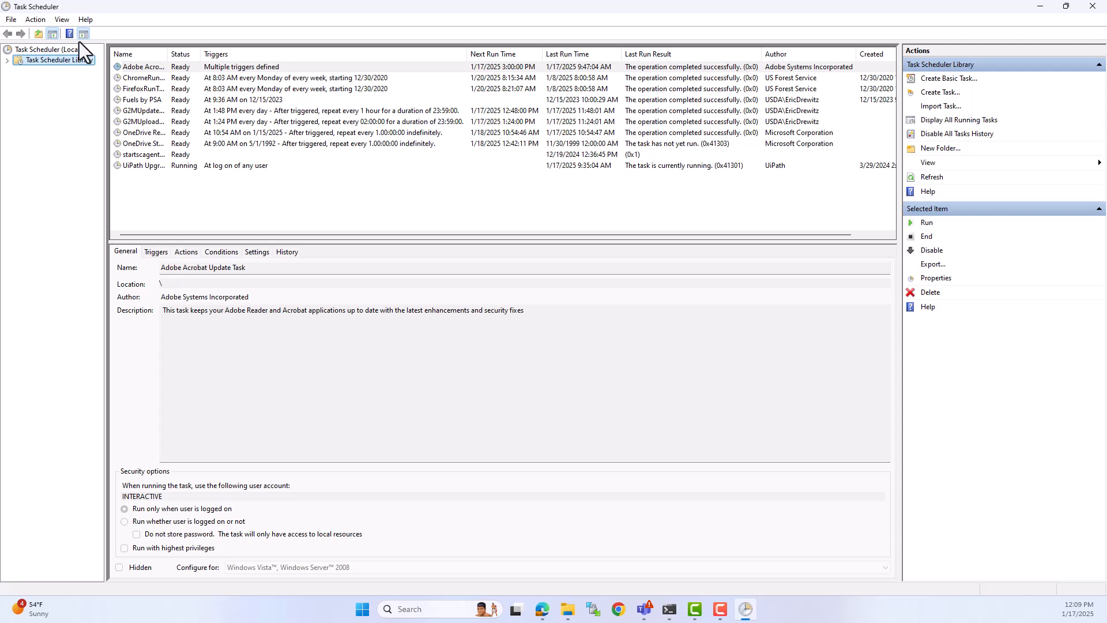
click(11, 20)
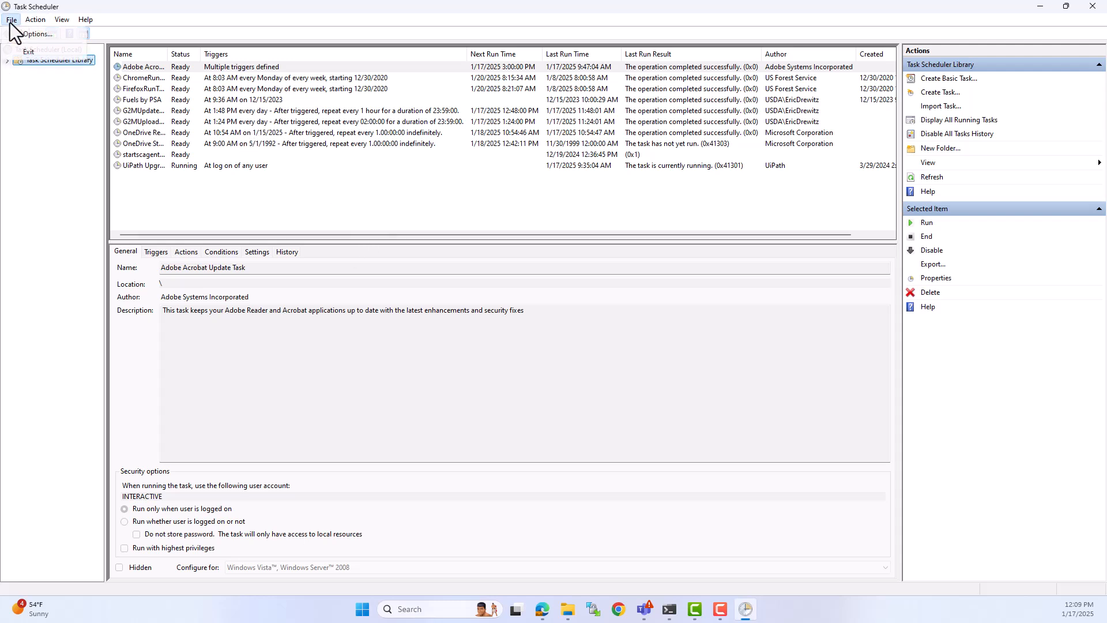
click(120, 153)
click(175, 186)
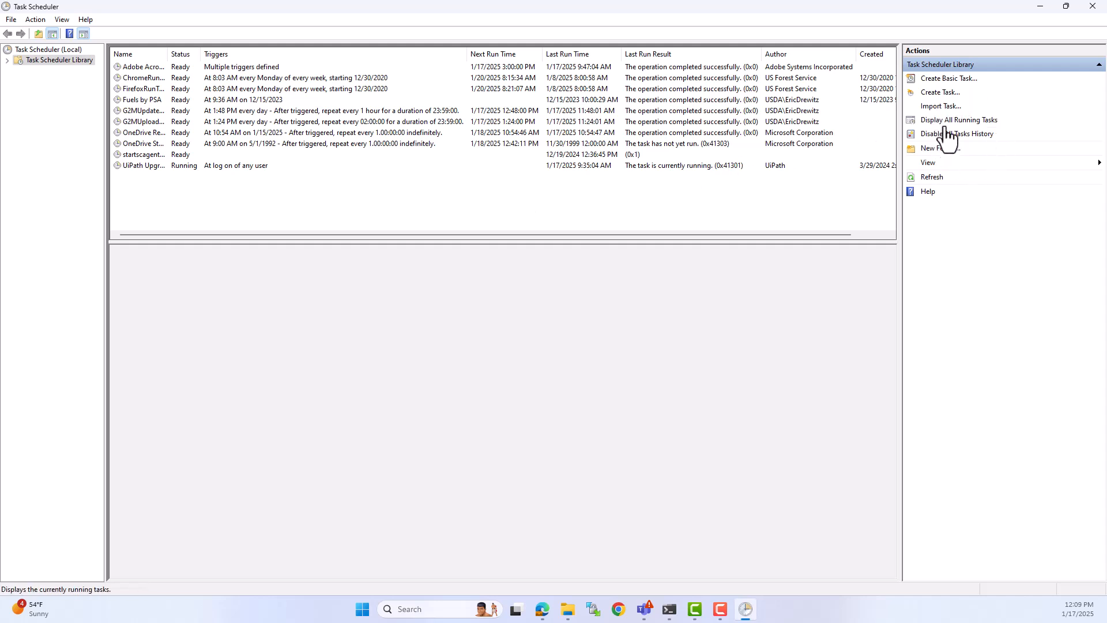
Step: Start a new scheduled task and name it RTMA AER
click(943, 93)
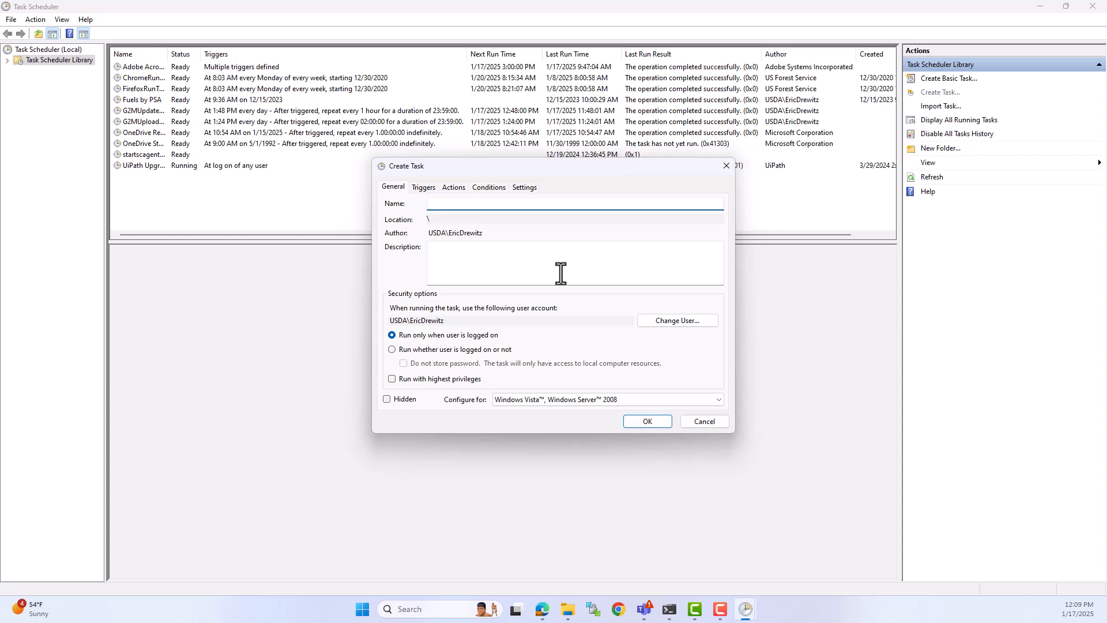
text(RTMA aer)
key(BackSpace)
text(AER)
Step: Configure the task for Windows 10, running only when the user is logged on and with highest privileges
click(391, 349)
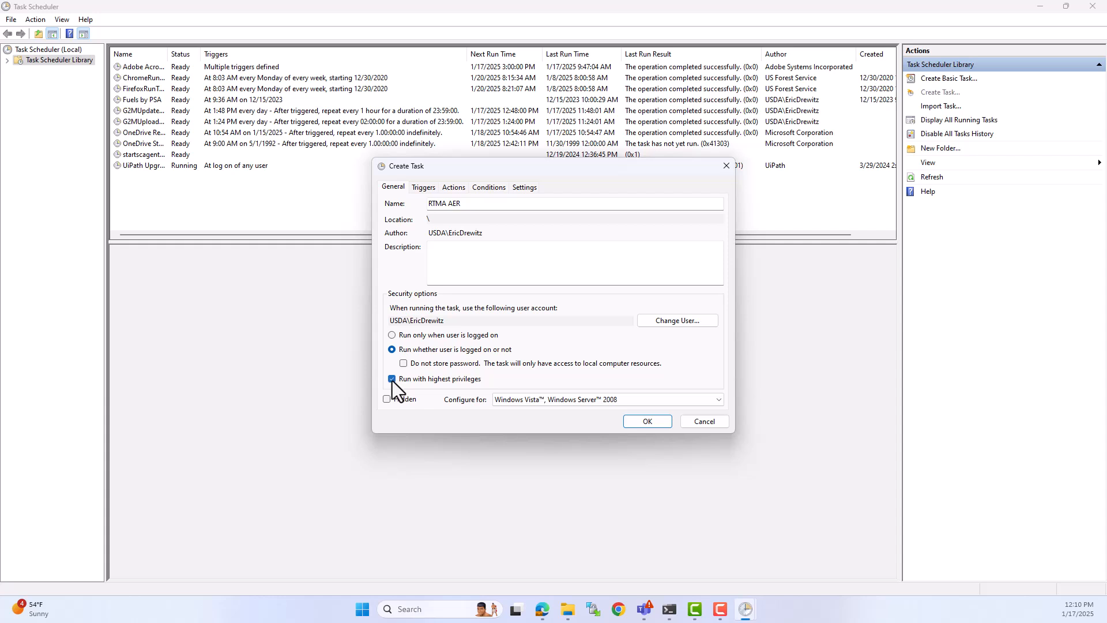
scroll(580, 396, down, 2)
click(399, 379)
click(393, 335)
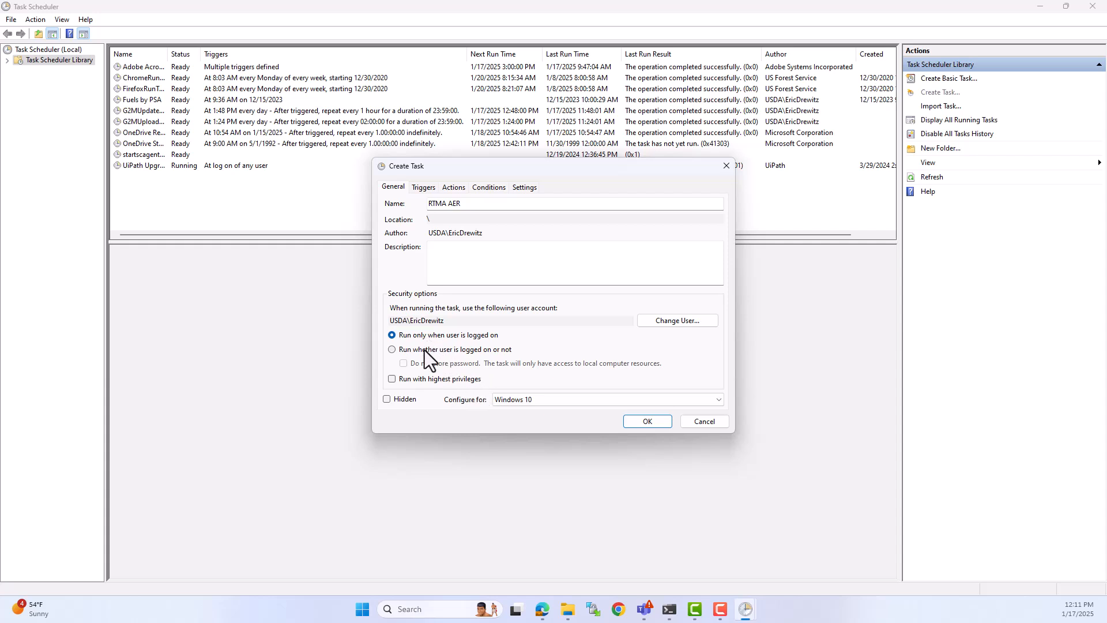
click(425, 351)
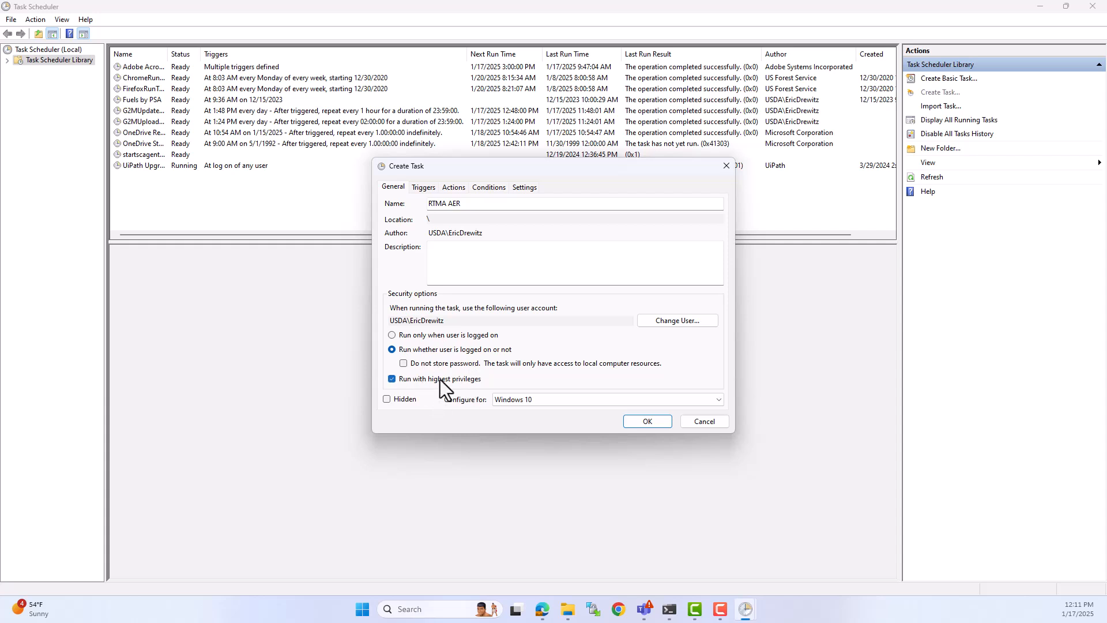
key(Up)
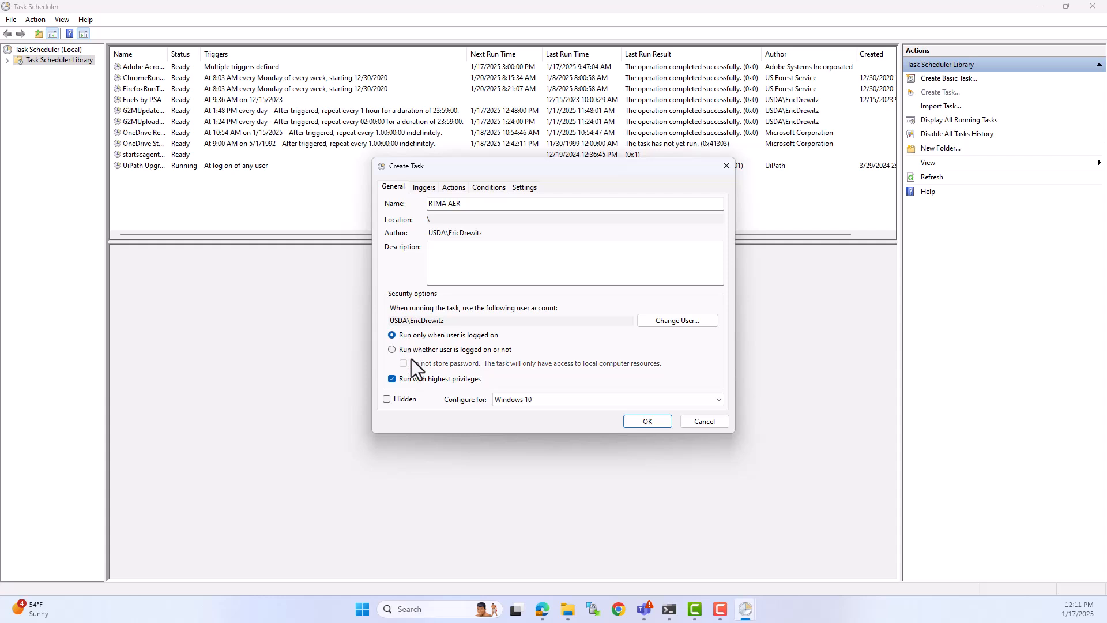
Step: Start a new one-time scheduled trigger for the task and turn on task repetition
click(422, 188)
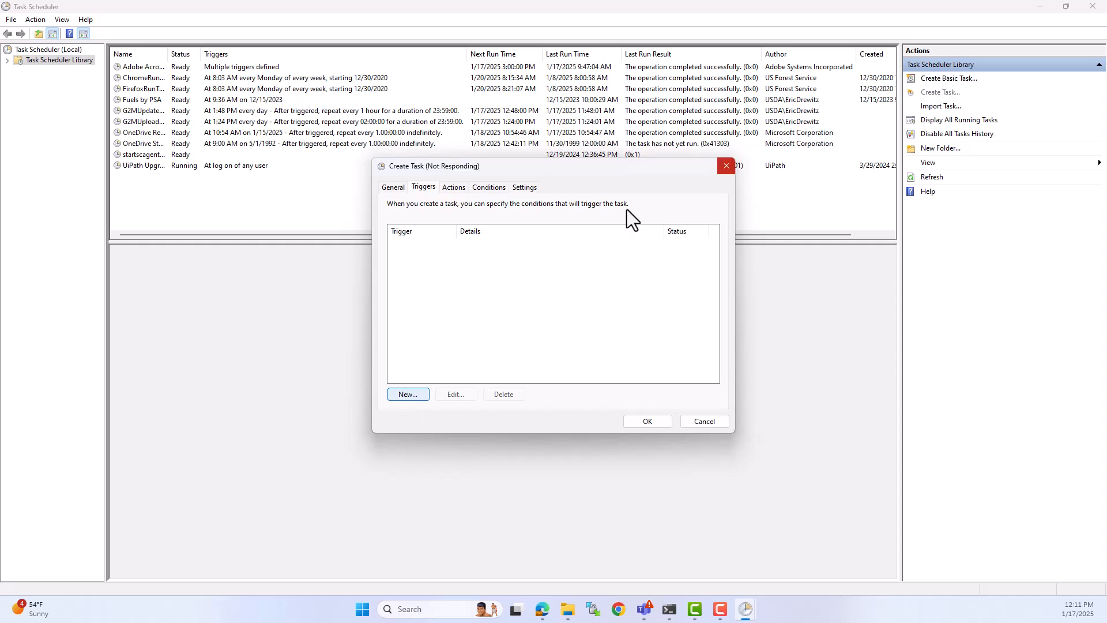
mouse_move(572, 167)
mouse_down()
mouse_move(567, 181)
mouse_move(603, 182)
mouse_move(588, 165)
mouse_move(565, 176)
mouse_up()
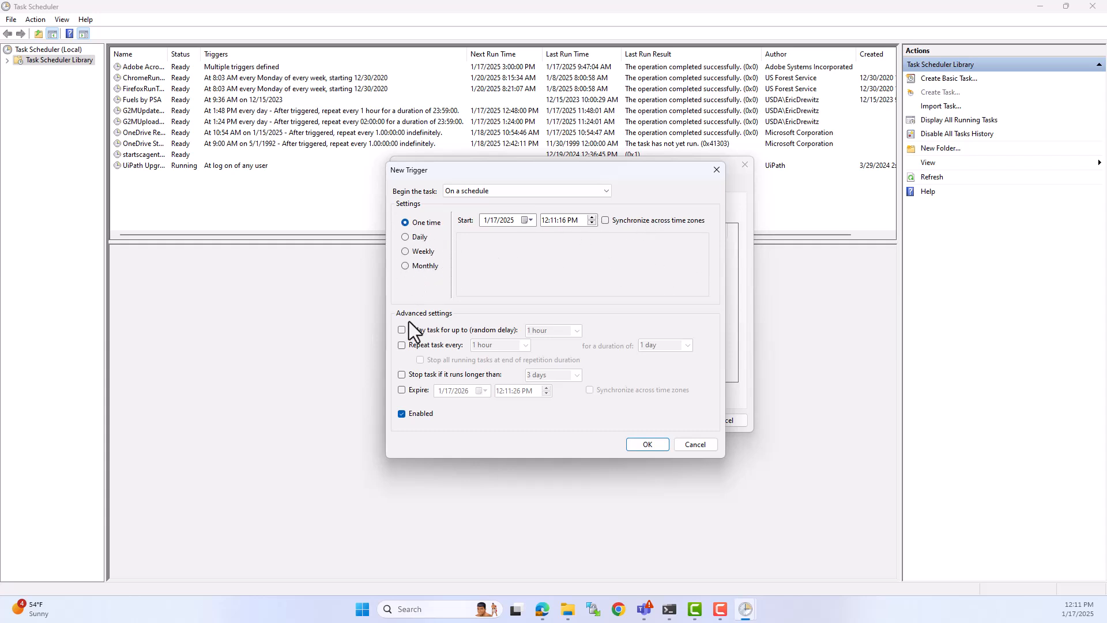
click(428, 346)
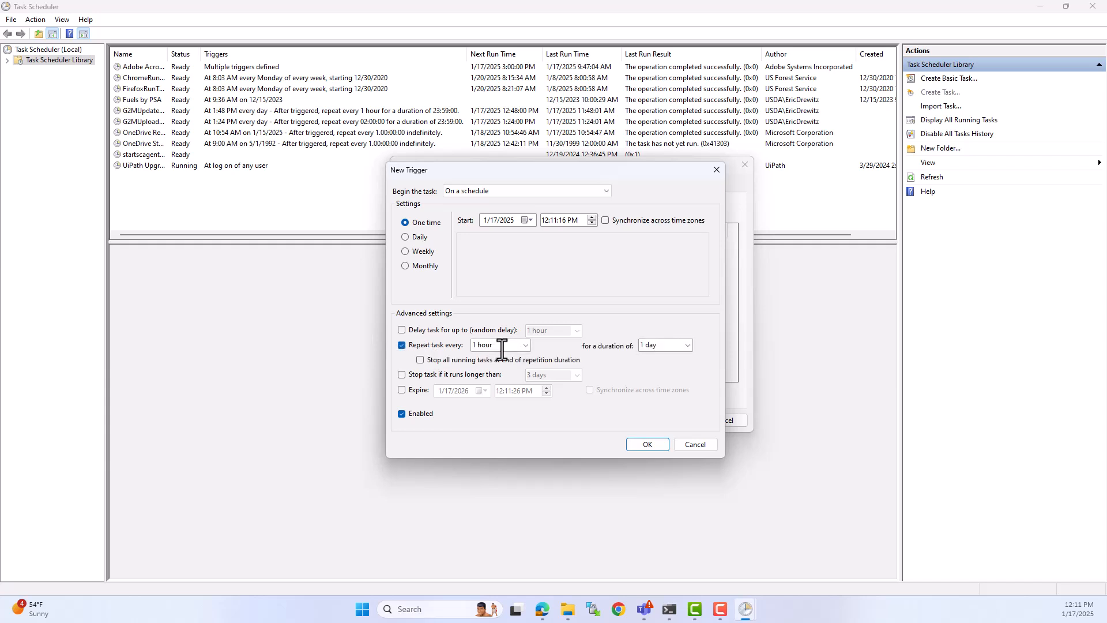
Step: Try a custom repeat interval of 6 hours for the trigger, returning it to 1 hour
click(524, 345)
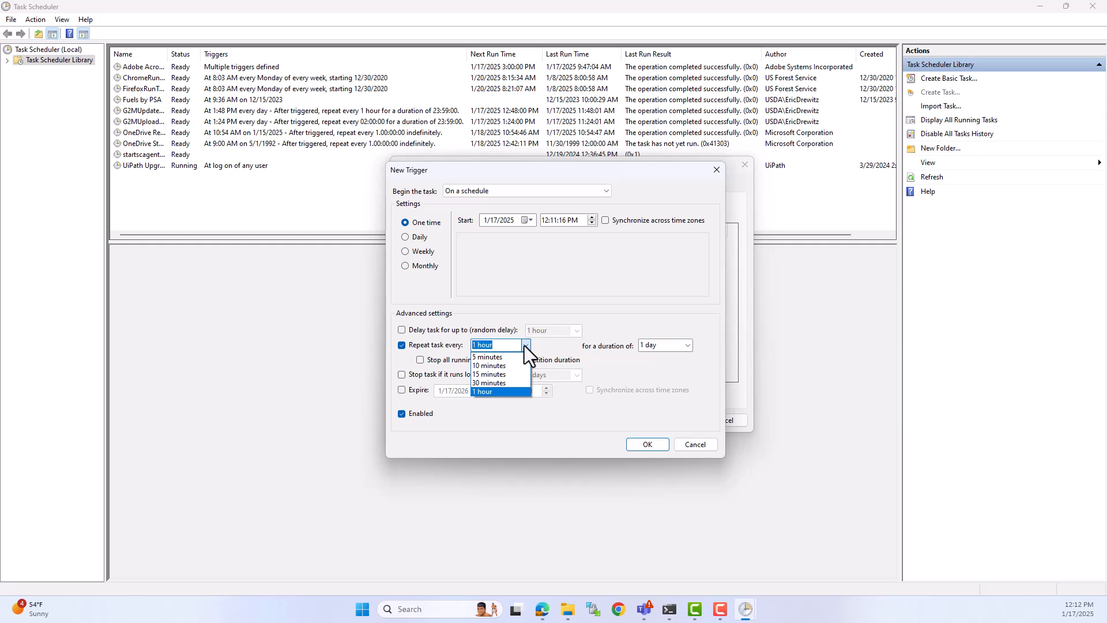
click(524, 345)
click(505, 345)
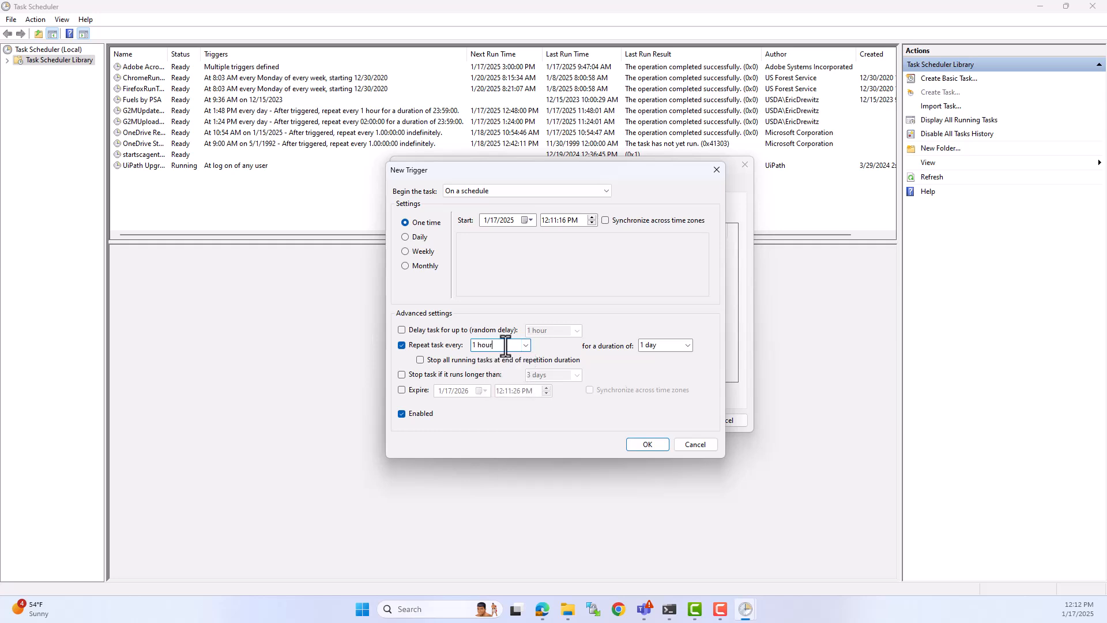
drag(505, 346, 467, 343)
click(525, 346)
click(525, 346)
click(525, 346)
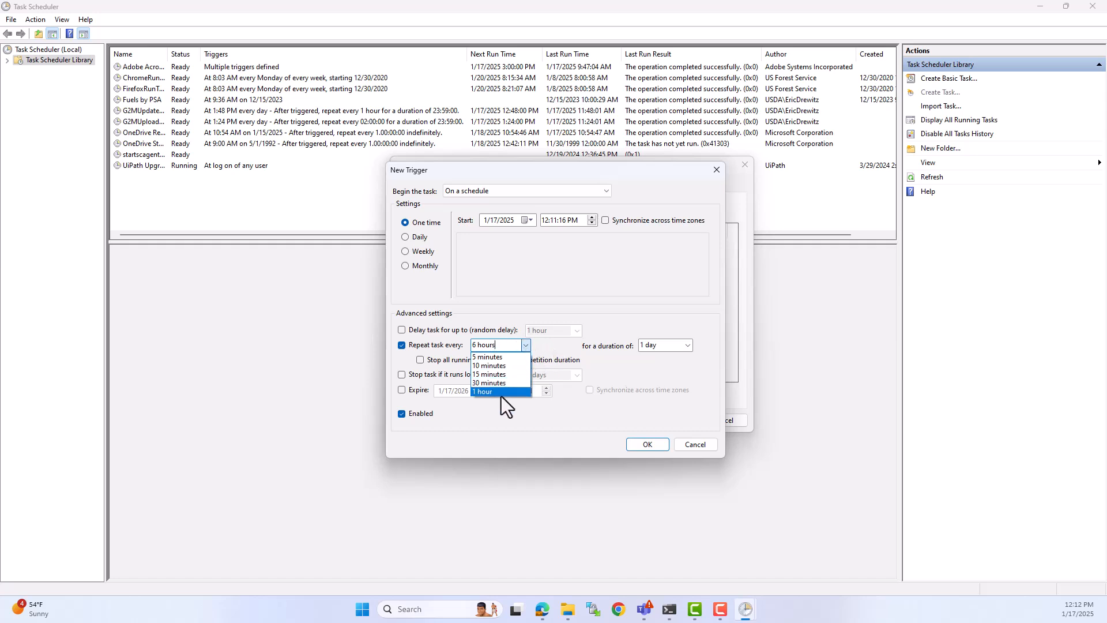
click(500, 391)
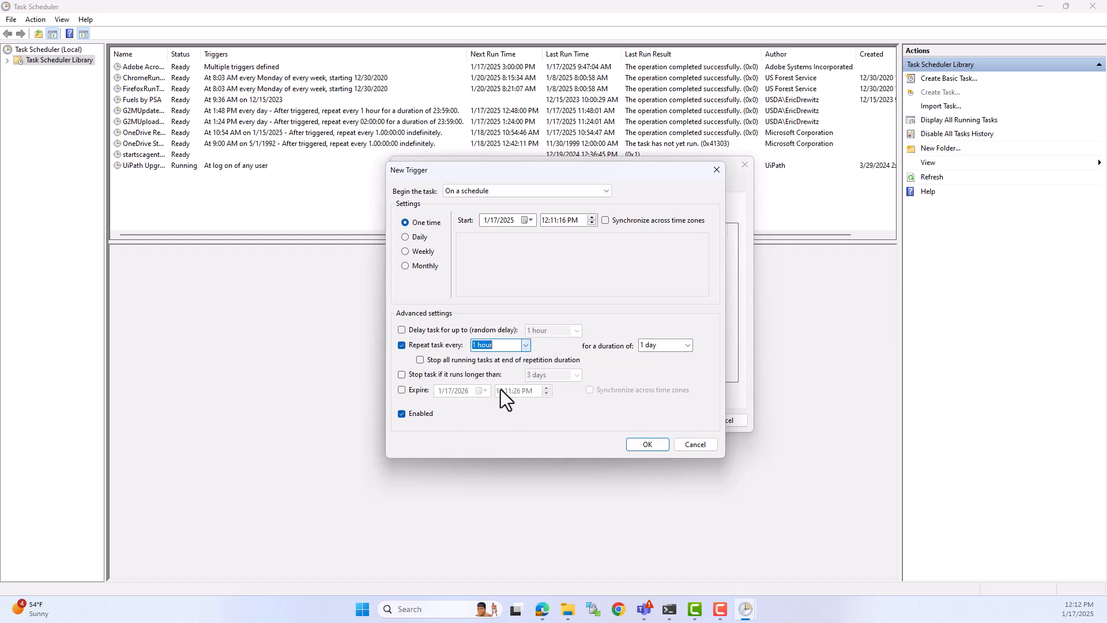
Step: Set the trigger's repetition duration to Indefinitely and save the trigger
click(688, 345)
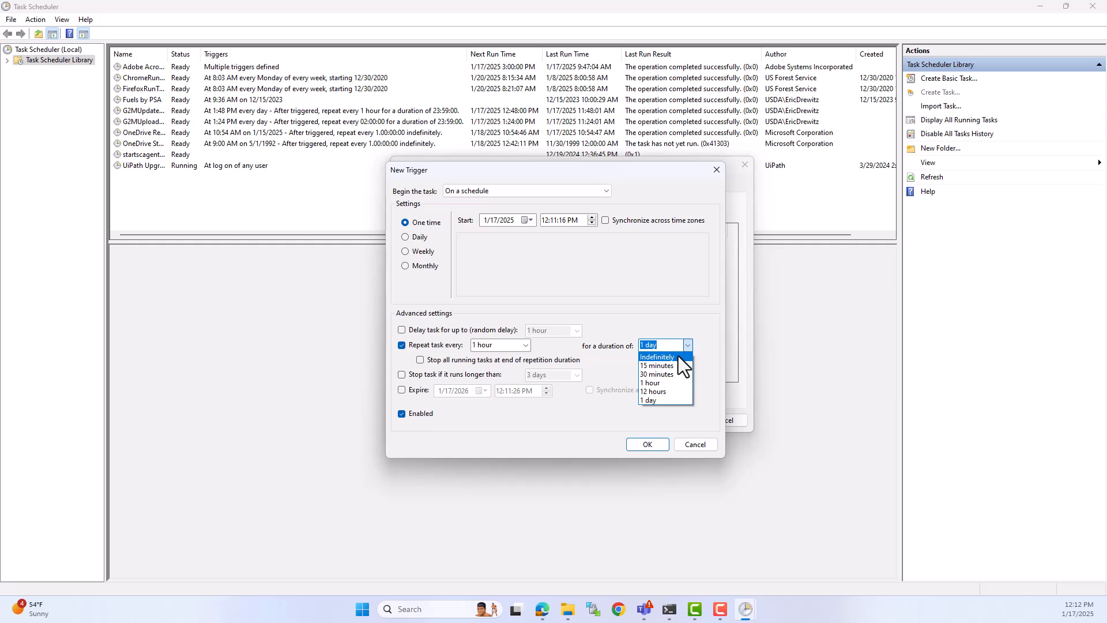
click(658, 401)
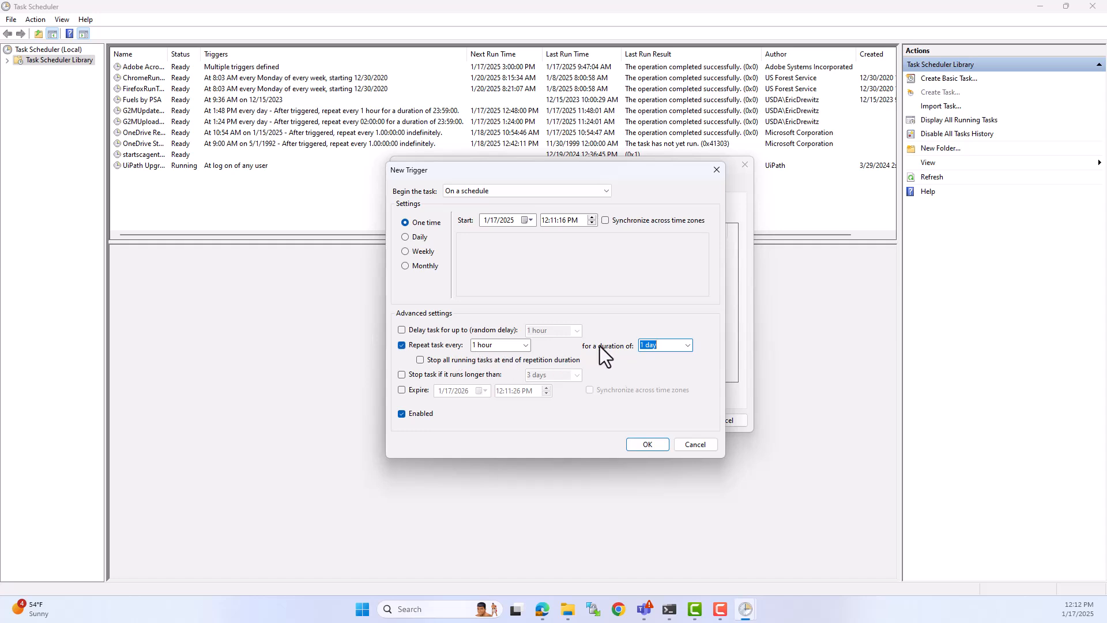
click(686, 348)
click(666, 355)
click(644, 444)
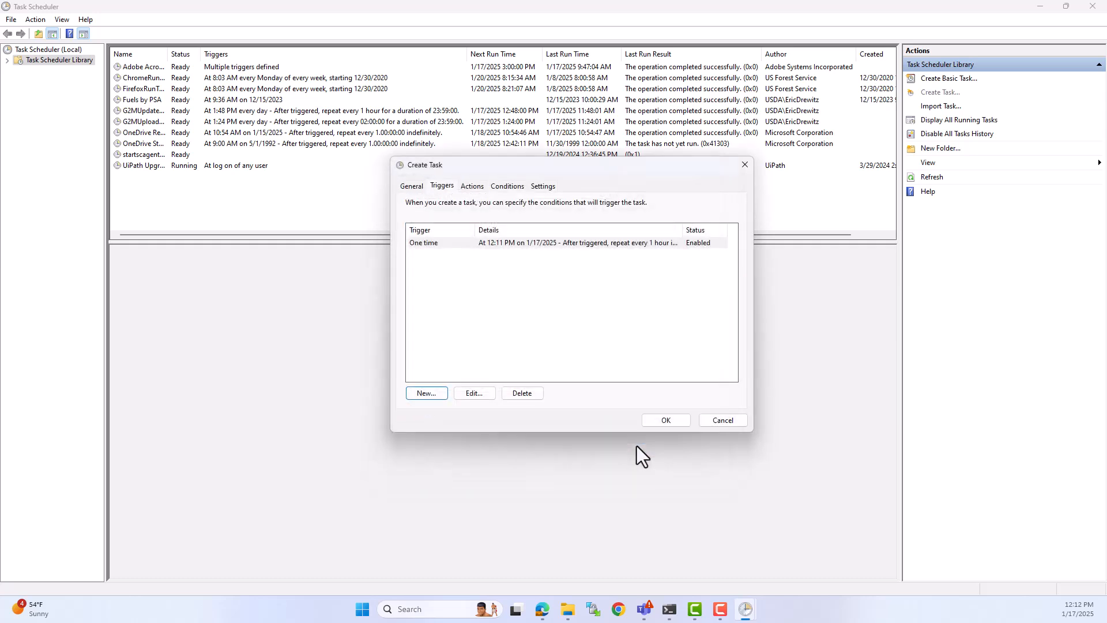
Step: Start a new action for the task, keeping its type as Start a program
click(472, 185)
click(436, 396)
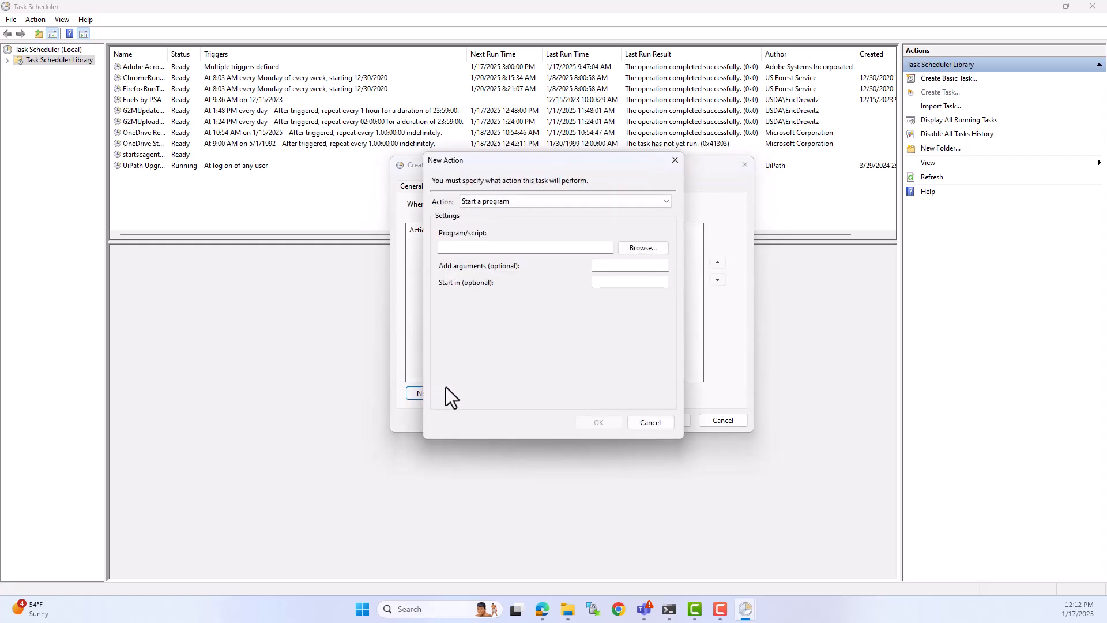
click(665, 203)
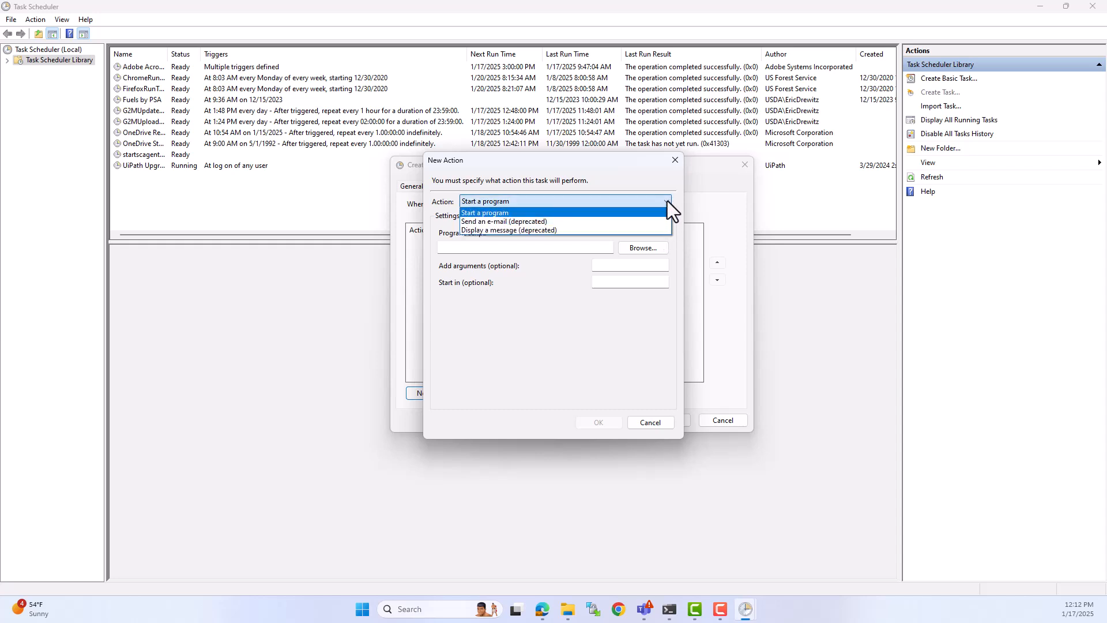
click(667, 200)
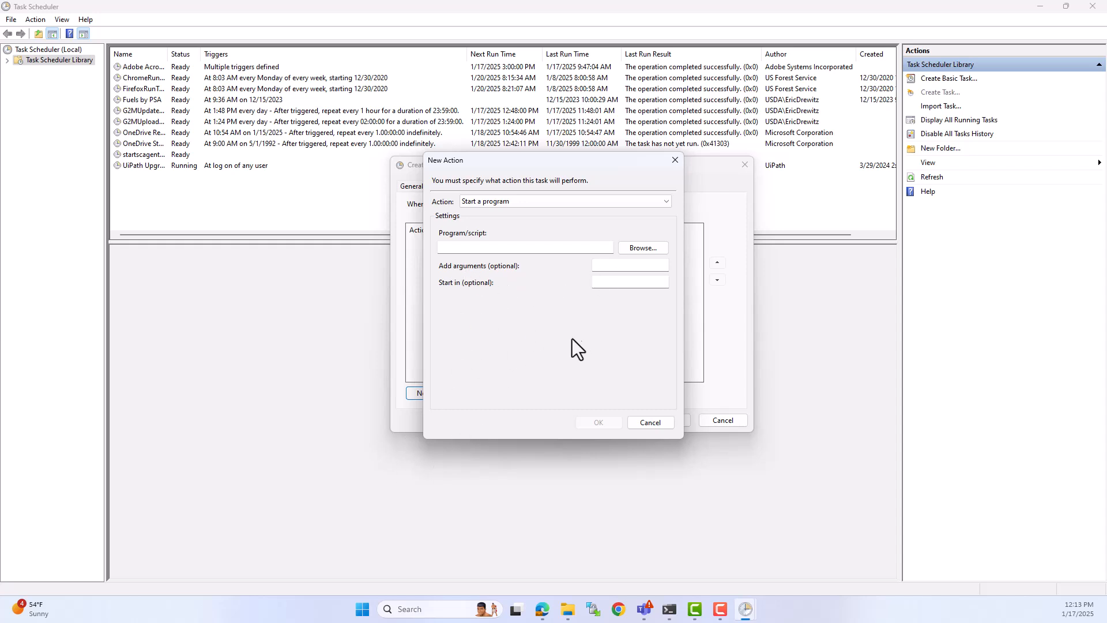
Step: Open Anaconda Prompt through a Windows search for cmd and look up the base environment's Python paths with where python
click(362, 608)
text(cmd)
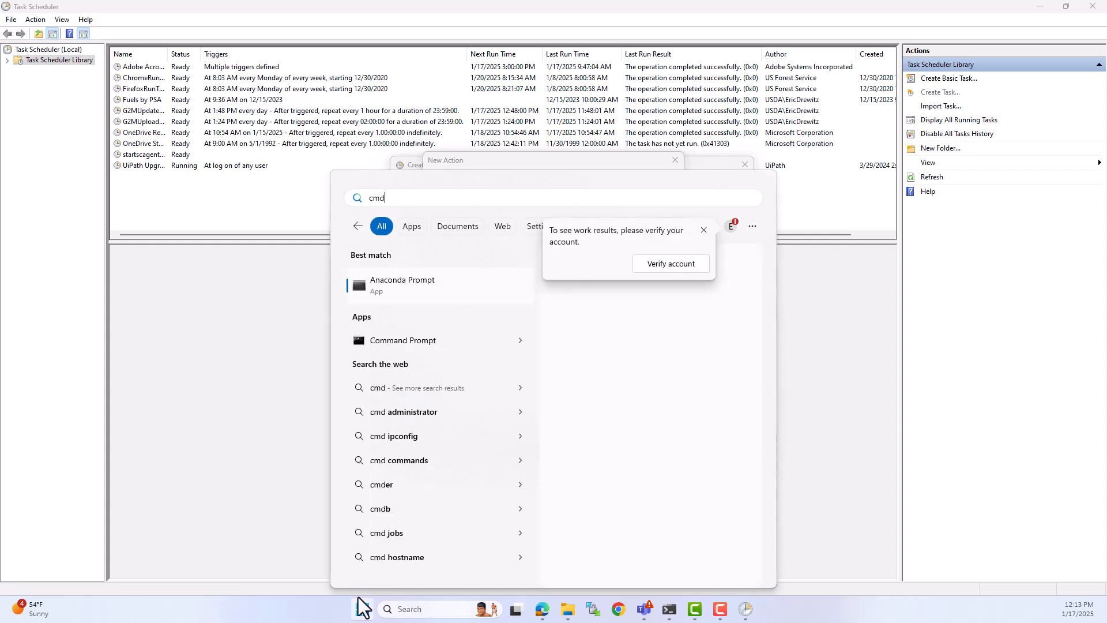
click(399, 297)
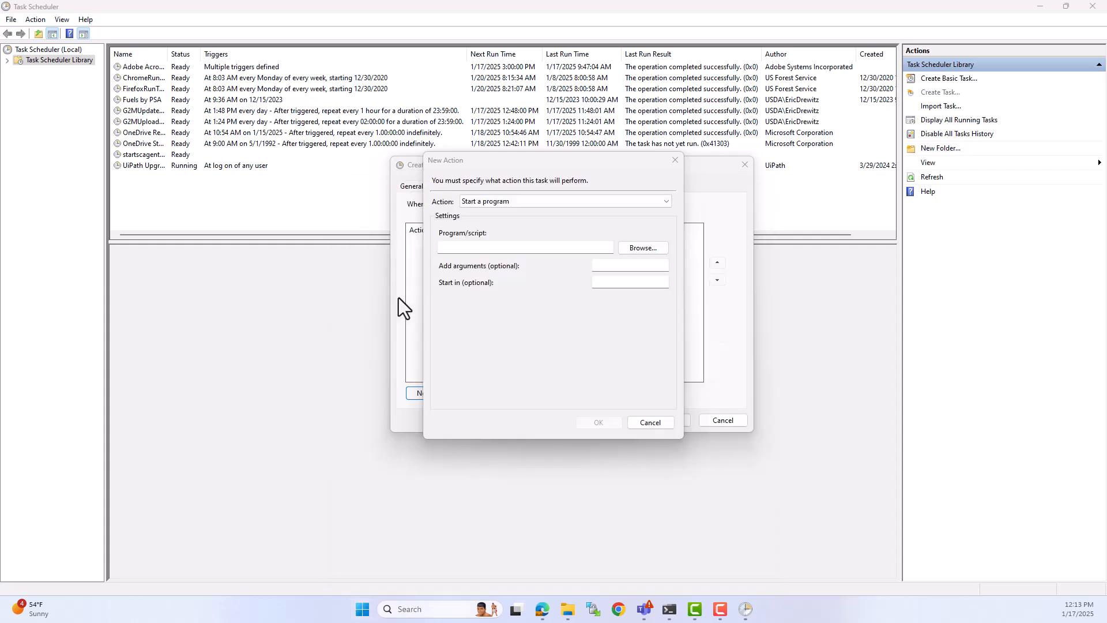
drag(623, 622, 776, 179)
text(where python)
key(Return)
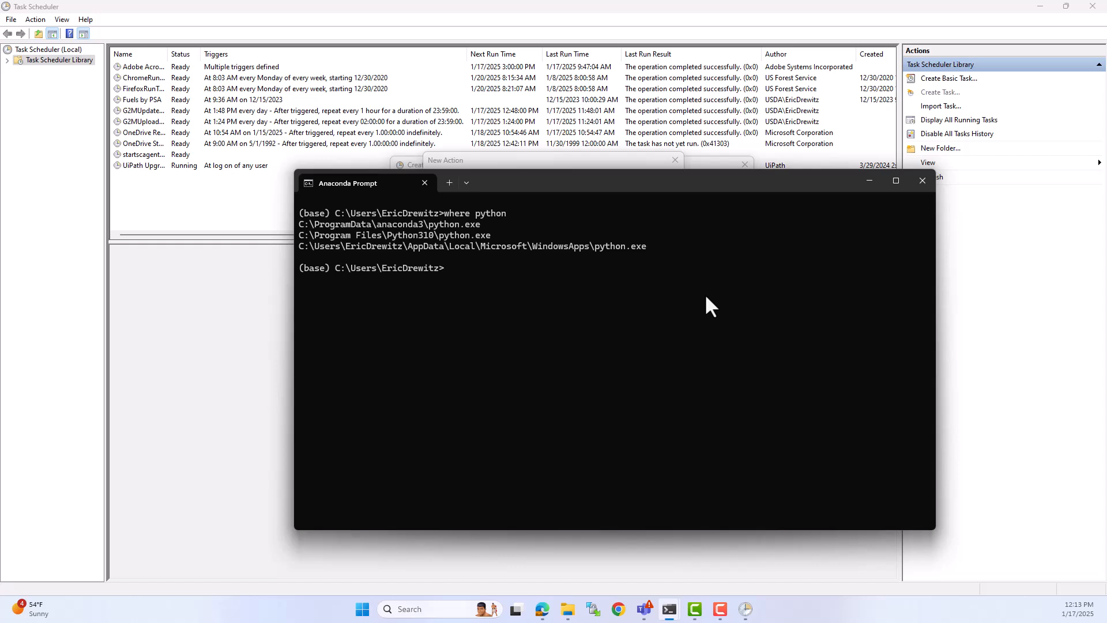
Step: Activate the test1 conda environment and list its Python paths with where python
text(conda test1)
key(BackSpace)
key(BackSpace)
key(BackSpace)
key(BackSpace)
text(activate test1)
key(Return)
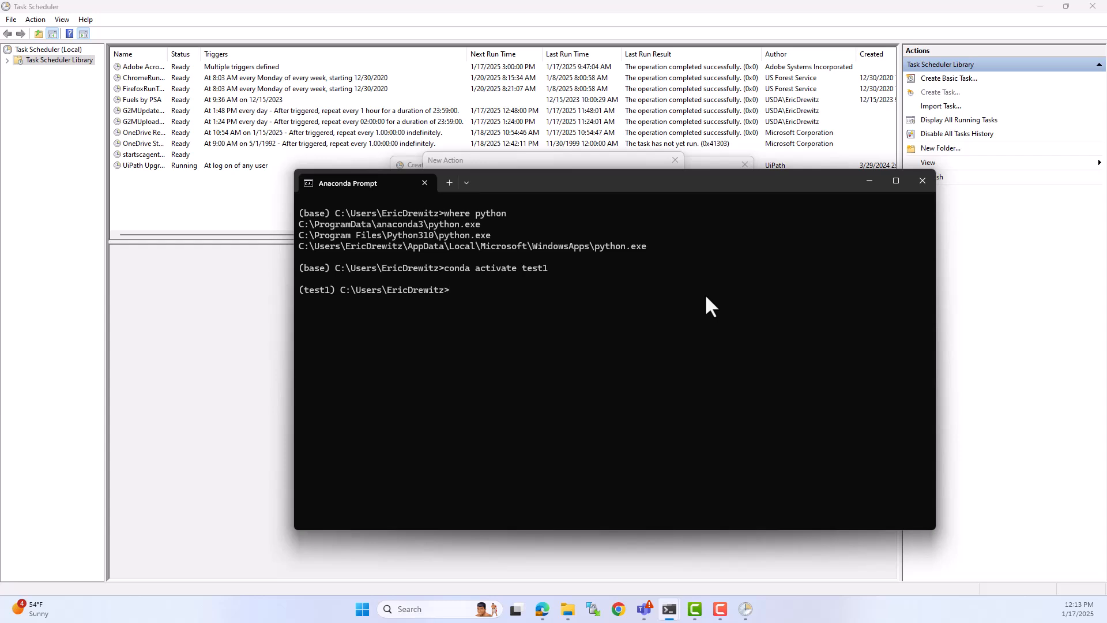
text(where python)
key(Return)
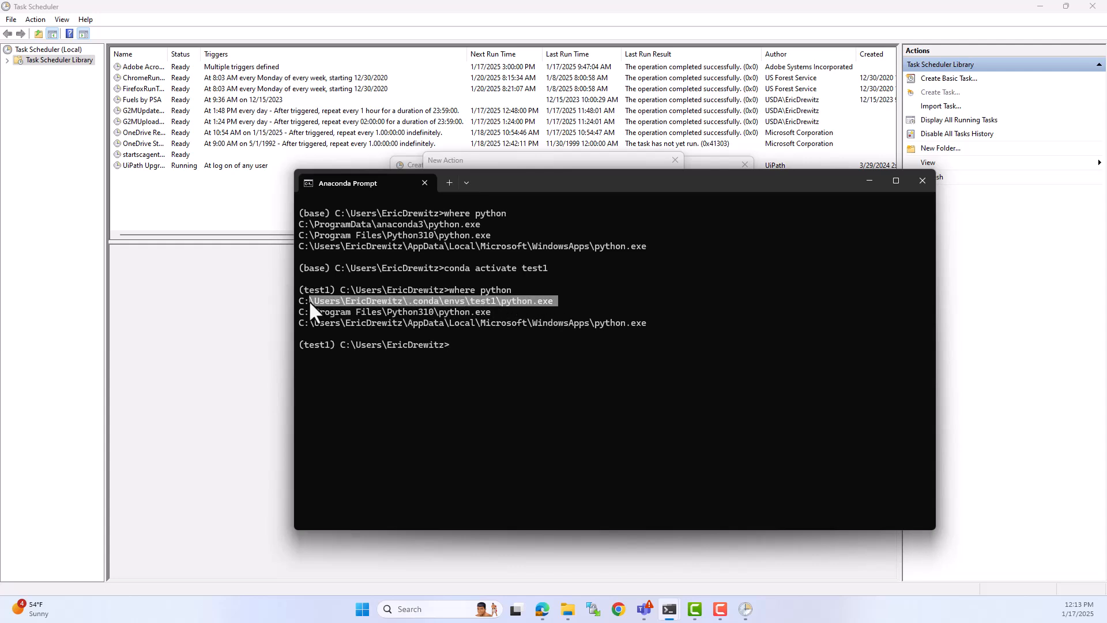
Step: Copy the test1 environment's python.exe path and enter it as the new action's program
key(ctrl+c)
click(869, 180)
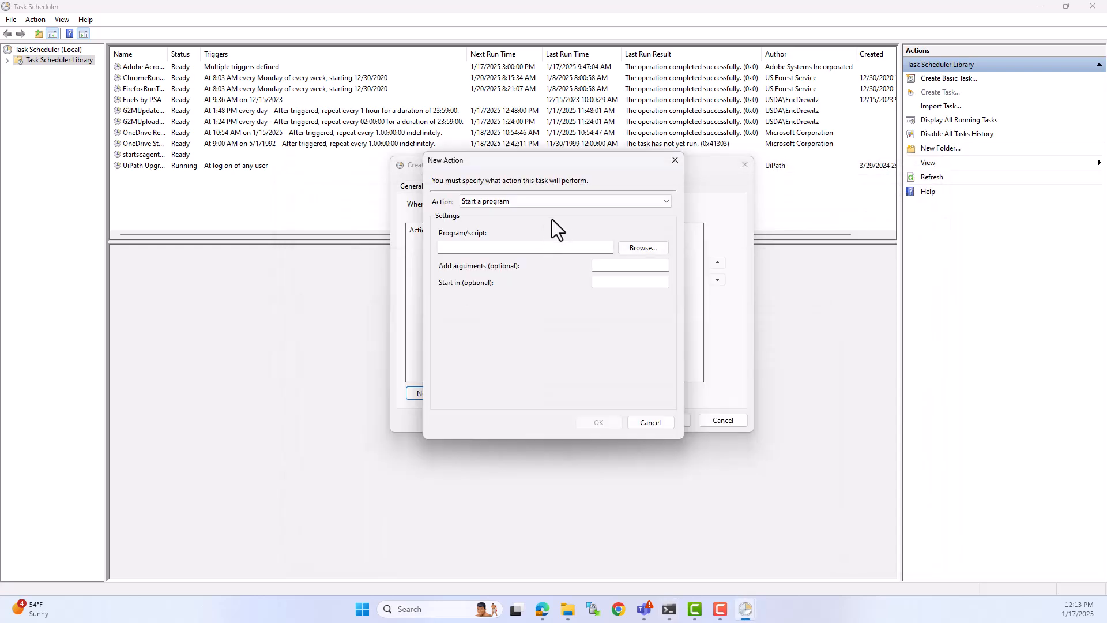
click(537, 248)
key(ctrl+v)
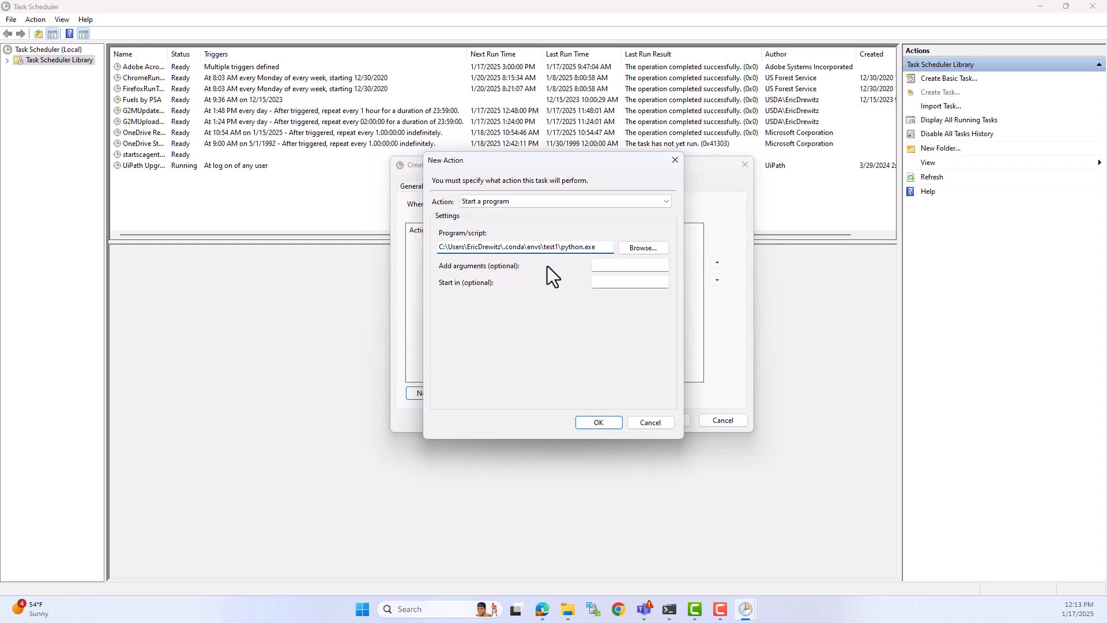
Step: Switch to the File Explorer window showing the user's home folder to get the script name for the action's arguments
click(640, 265)
mouse_move(563, 601)
click(544, 556)
click(535, 546)
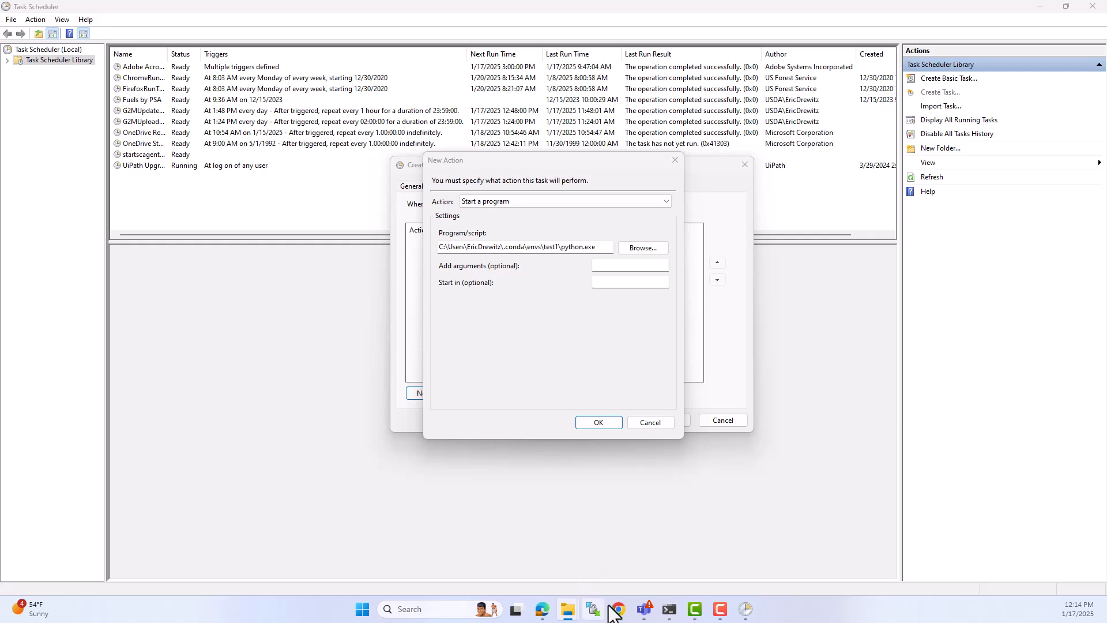
mouse_move(564, 614)
mouse_move(549, 558)
drag(0, 173, 692, 164)
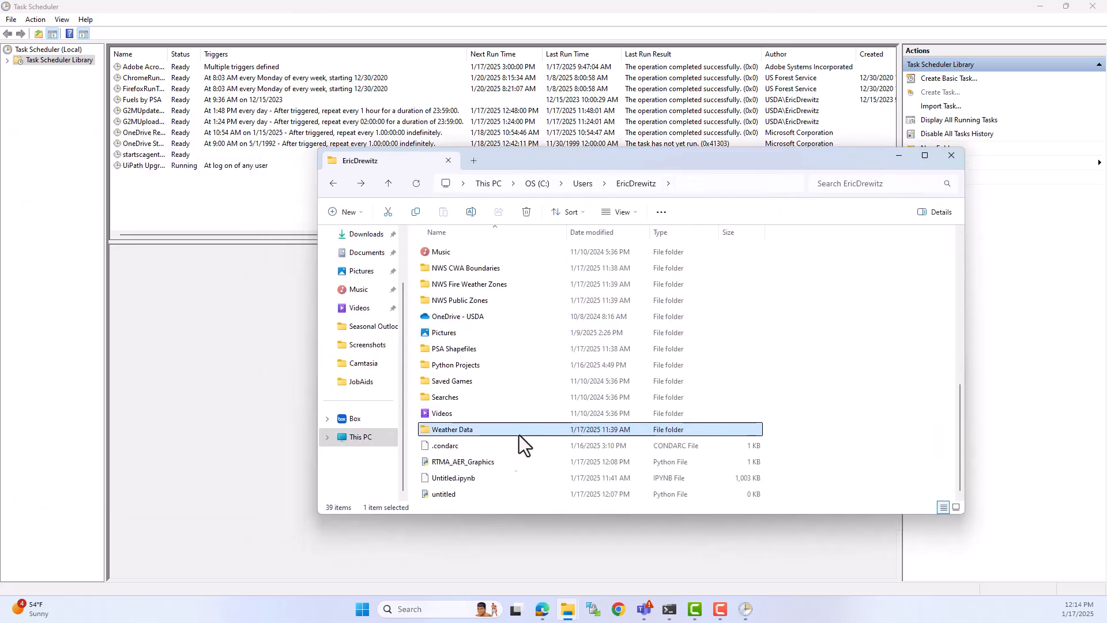
Step: Copy the RTMA_AER_Graphics script's file name and set the action's argument to RTMA_AER_Graphics.py
click(517, 463)
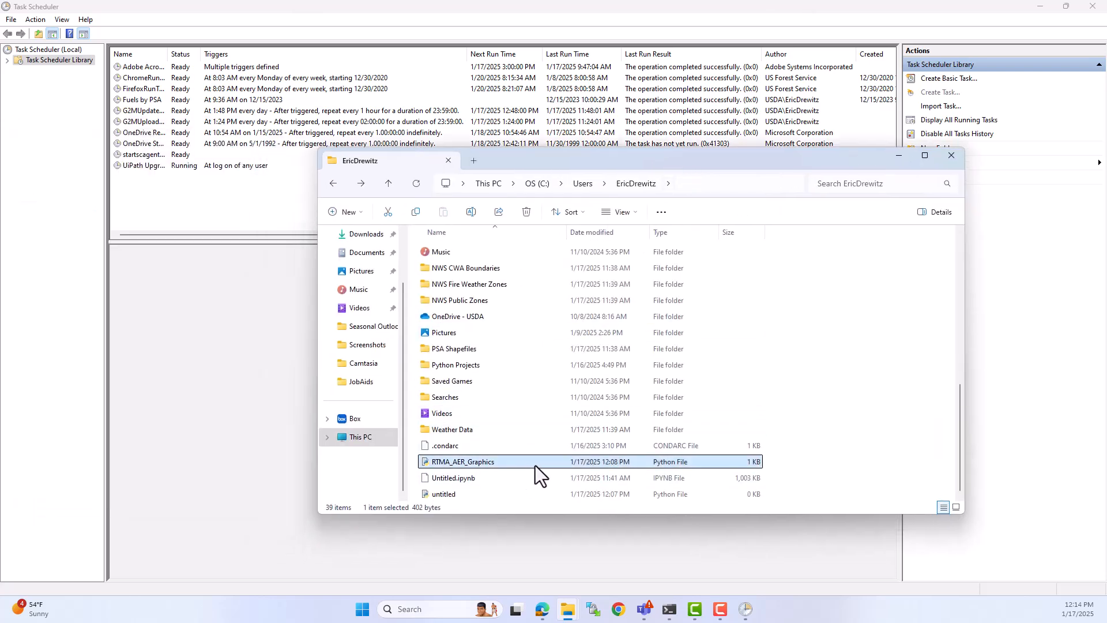
right_click(532, 464)
click(487, 471)
right_click(487, 470)
click(530, 454)
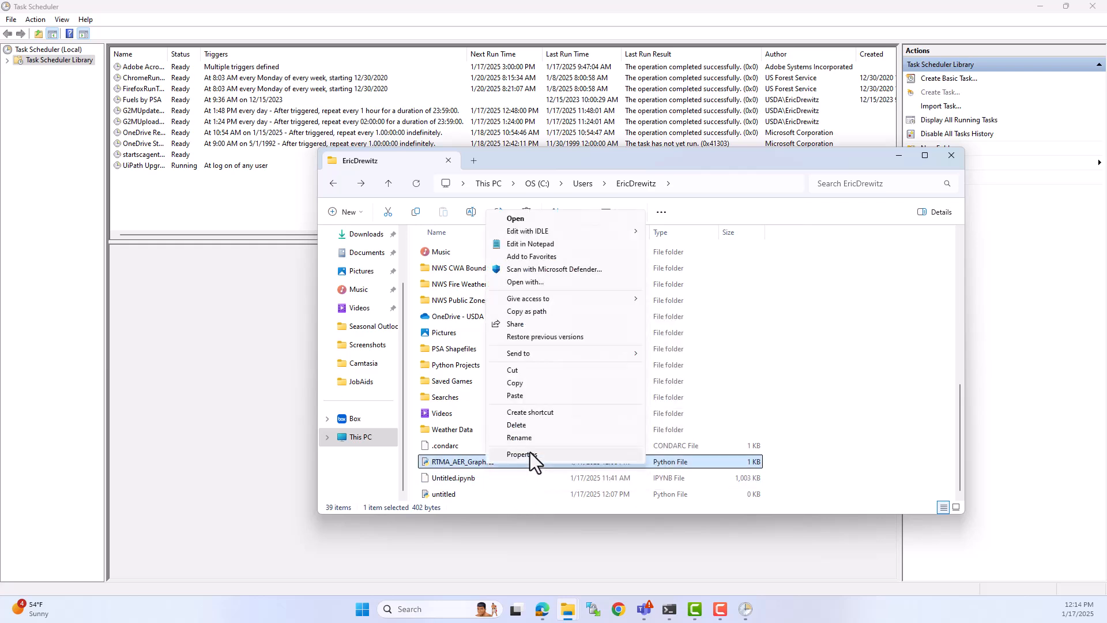
click(530, 442)
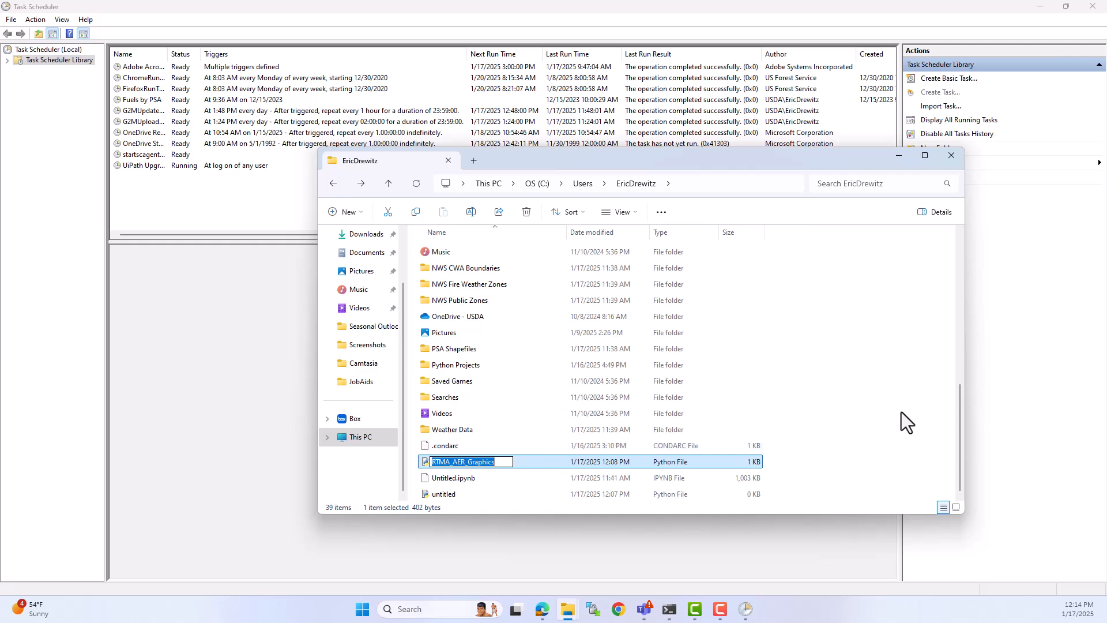
click(892, 140)
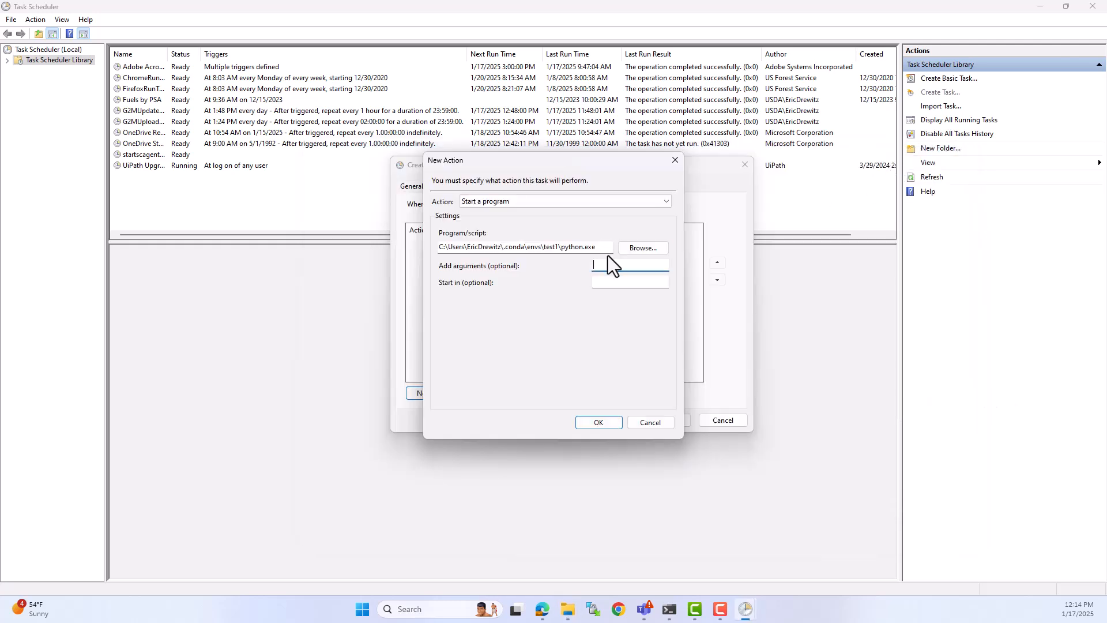
key(ctrl+v)
text(.py)
Step: Copy the home folder's path from File Explorer, enter it as the action's start-in directory and save the action
click(570, 611)
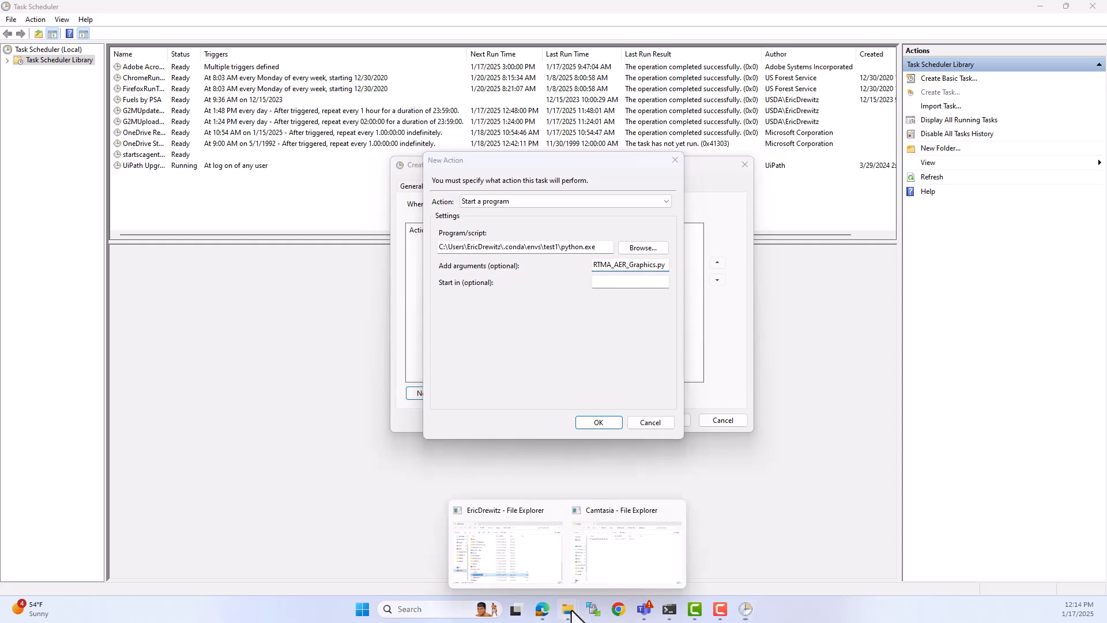
click(521, 561)
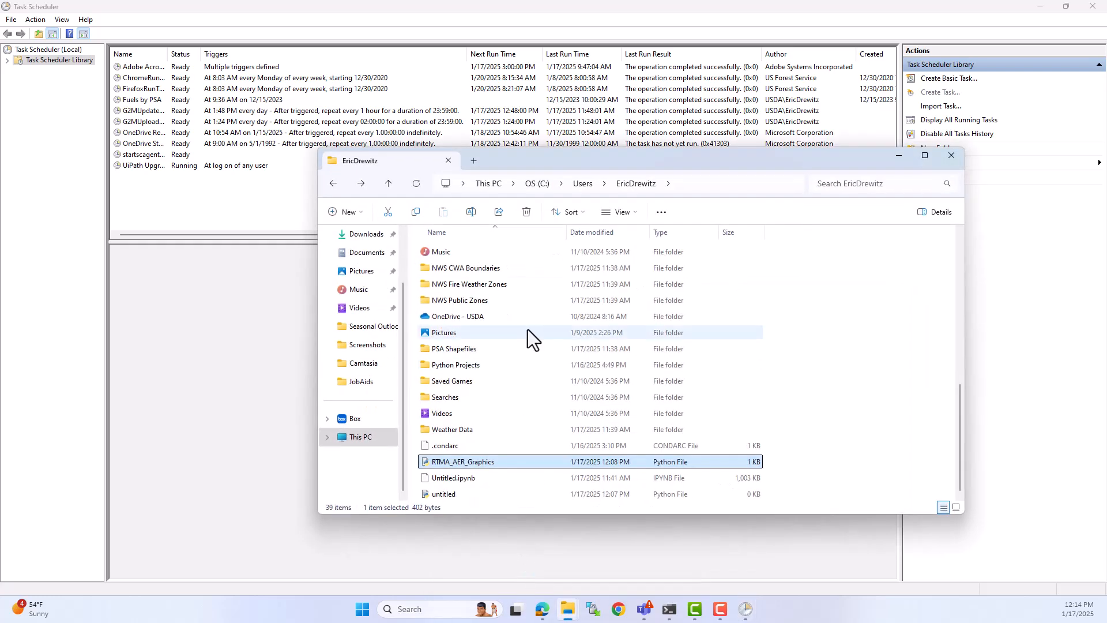
click(717, 183)
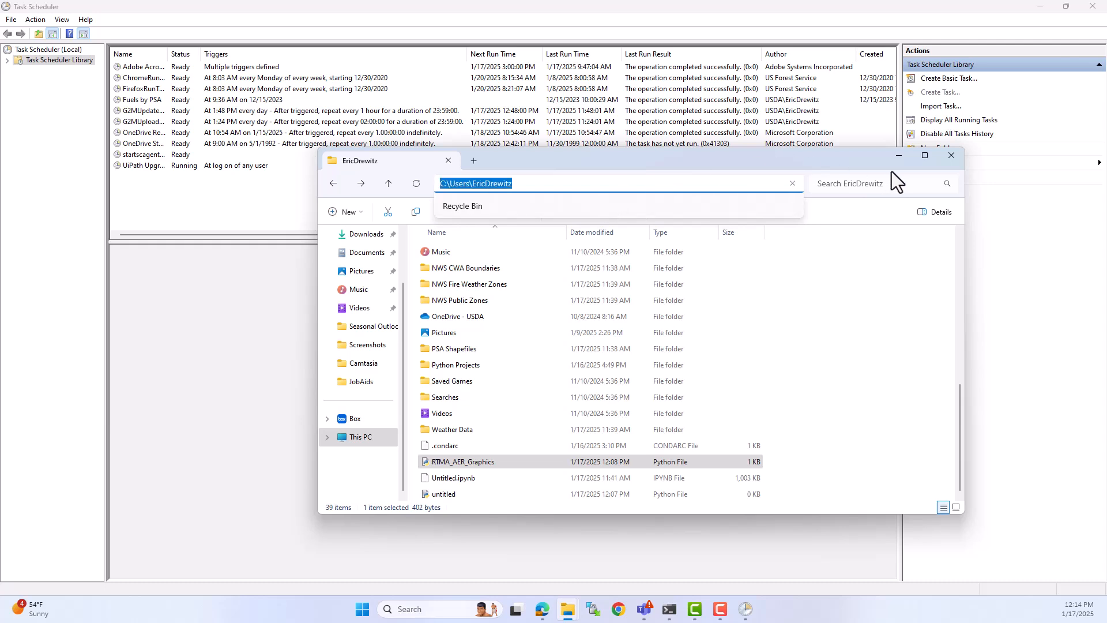
click(908, 158)
click(637, 282)
key(ctrl+v)
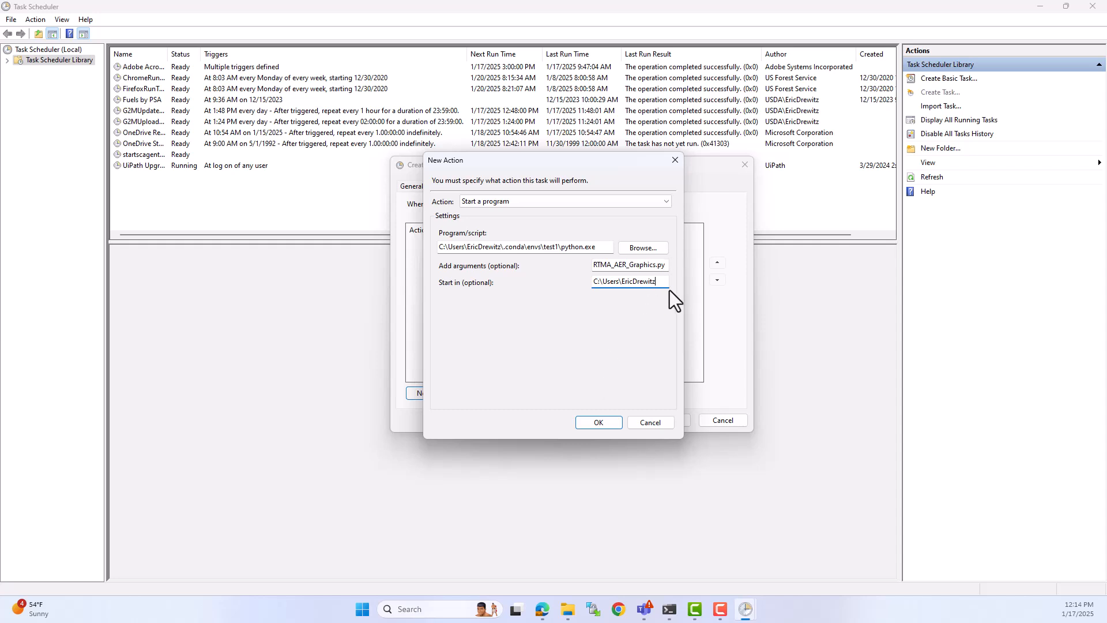
click(613, 423)
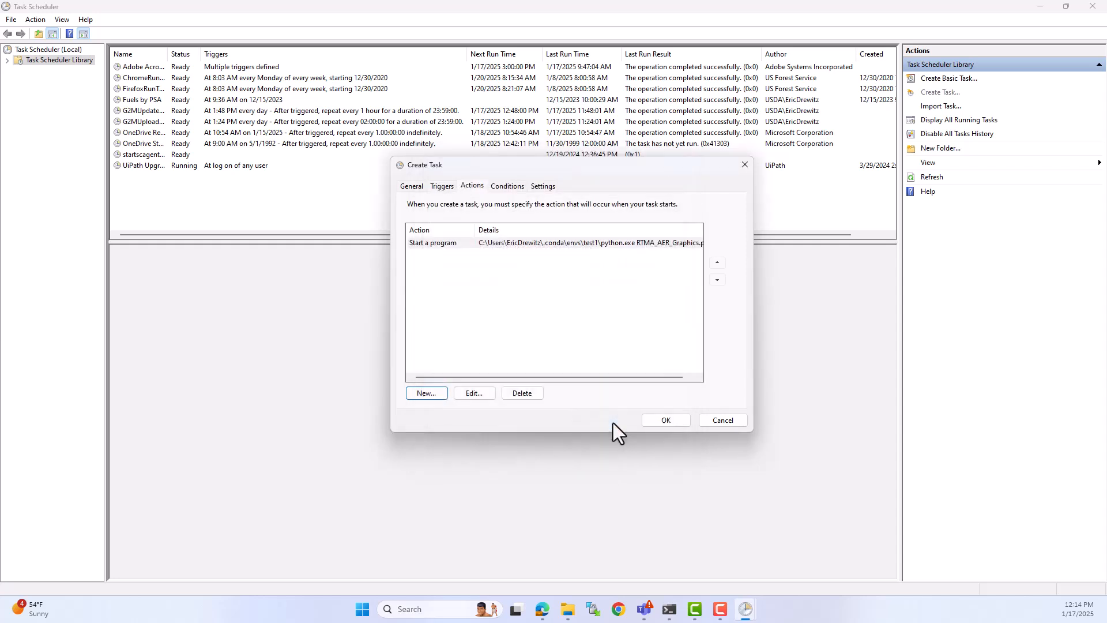
Step: Require 10 minutes of idle time, clear the stop-when-idle-ends, AC power and battery conditions, and allow waking the computer
click(510, 187)
click(478, 300)
click(473, 288)
click(436, 228)
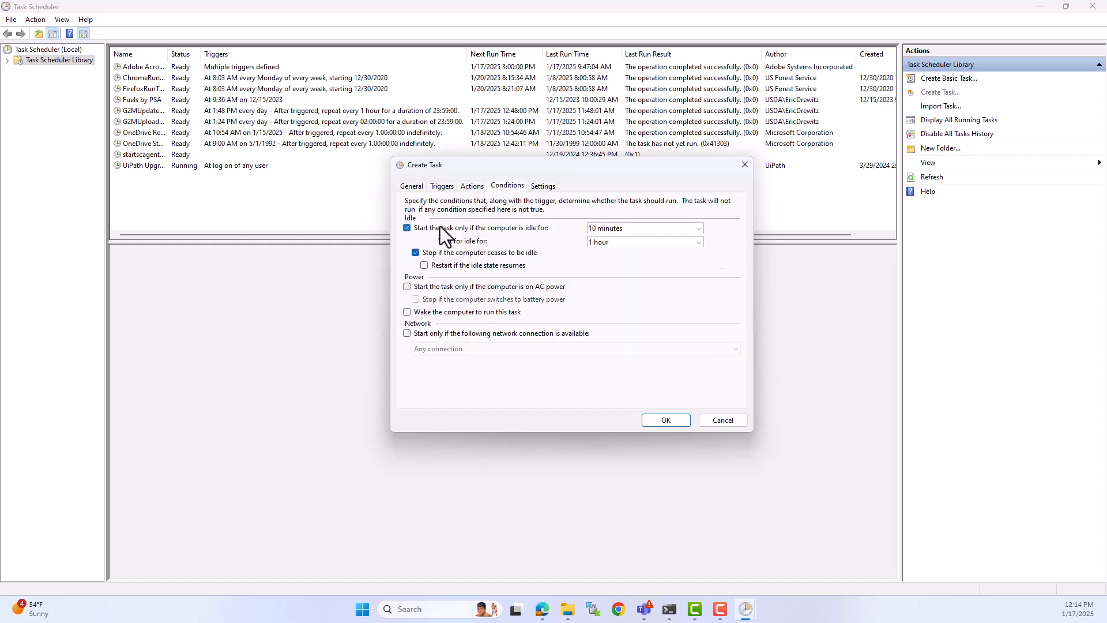
click(444, 258)
click(446, 313)
Step: Clear the run-time limit and forced stop, and enable running after a missed start and restarting on failure every 1 minute
click(546, 187)
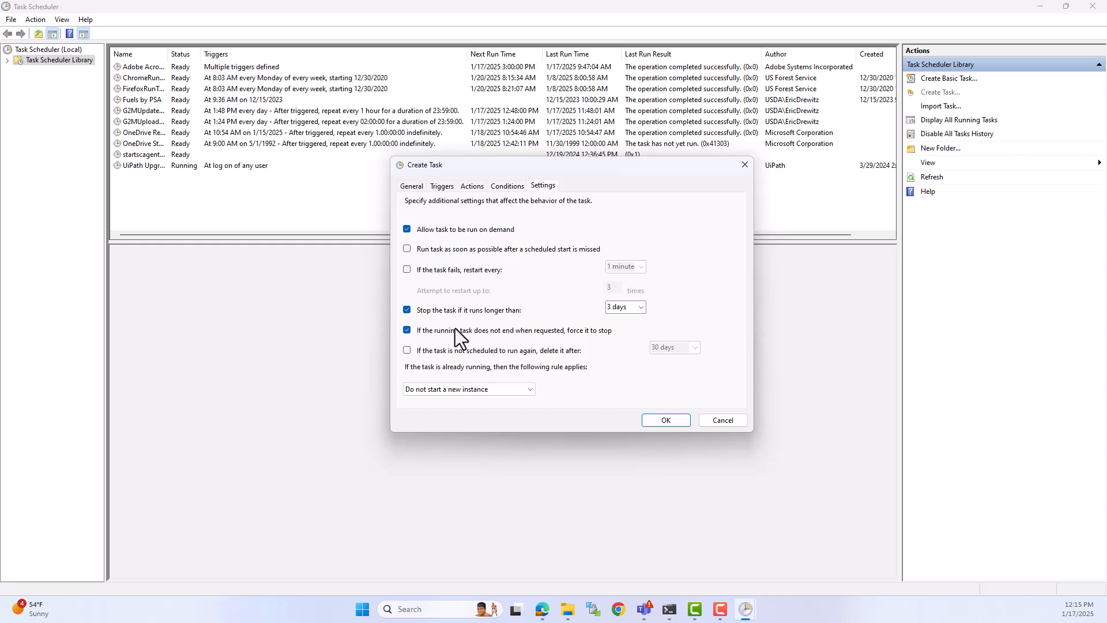
click(407, 310)
click(407, 329)
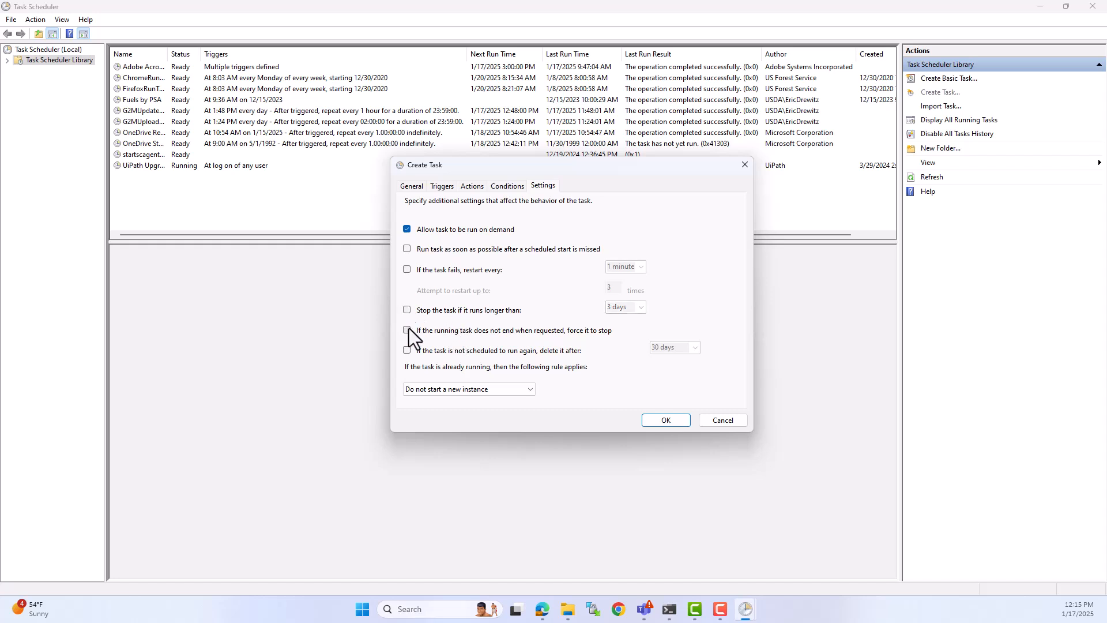
click(408, 249)
click(407, 269)
Step: Save the RTMA AER task and run it immediately
click(666, 420)
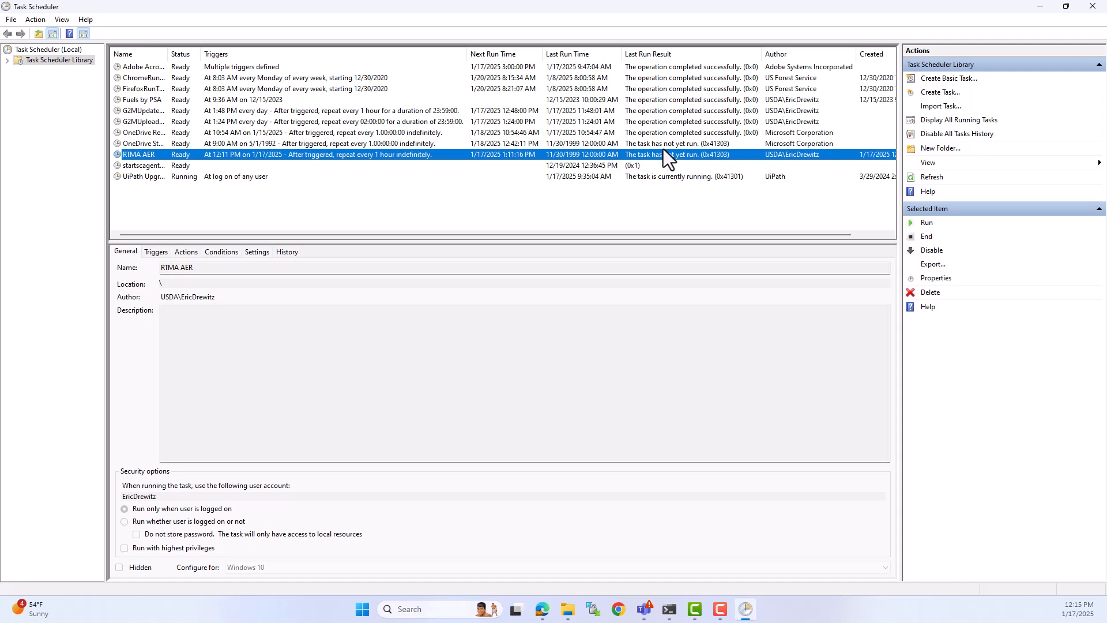
click(913, 226)
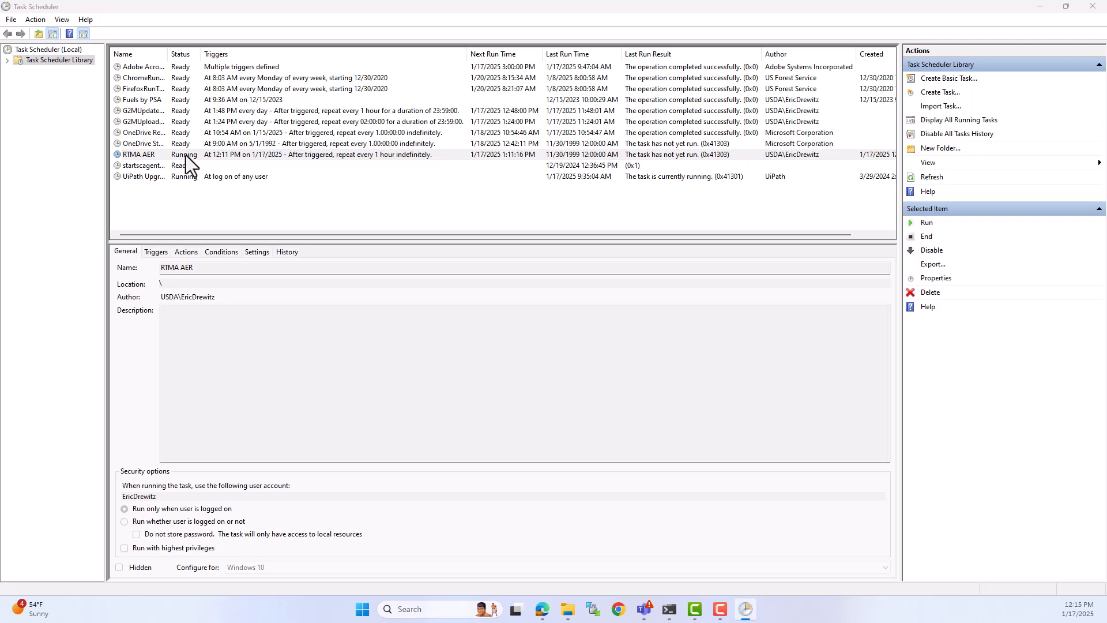
Step: Move the running task's console window aside and refresh the task list to check the RTMA AER task's status
drag(278, 102, 834, 140)
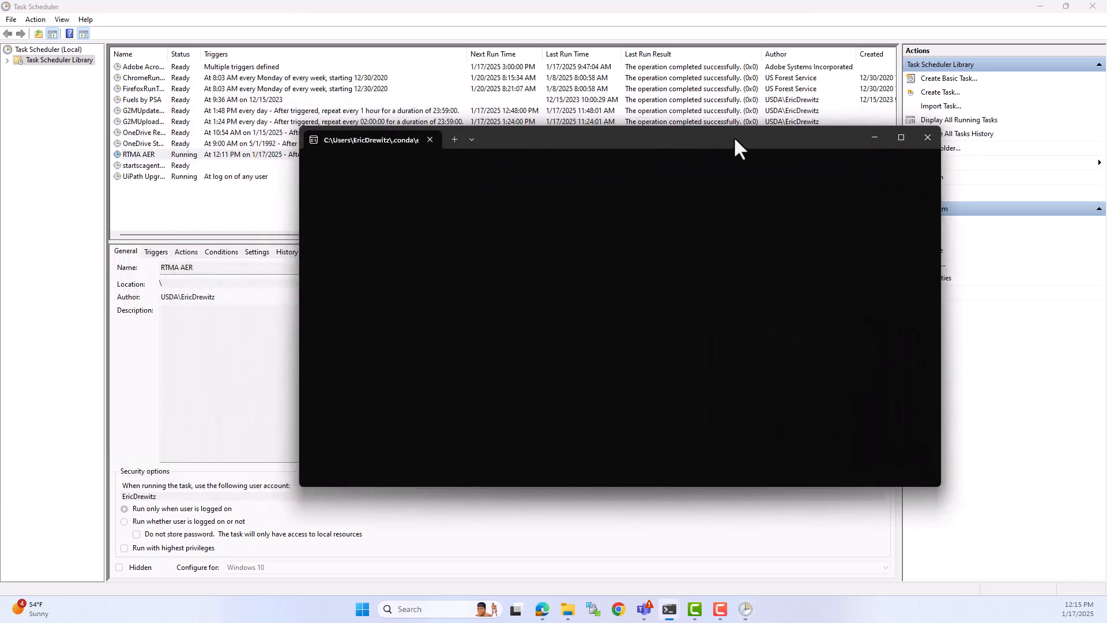
drag(736, 140, 778, 219)
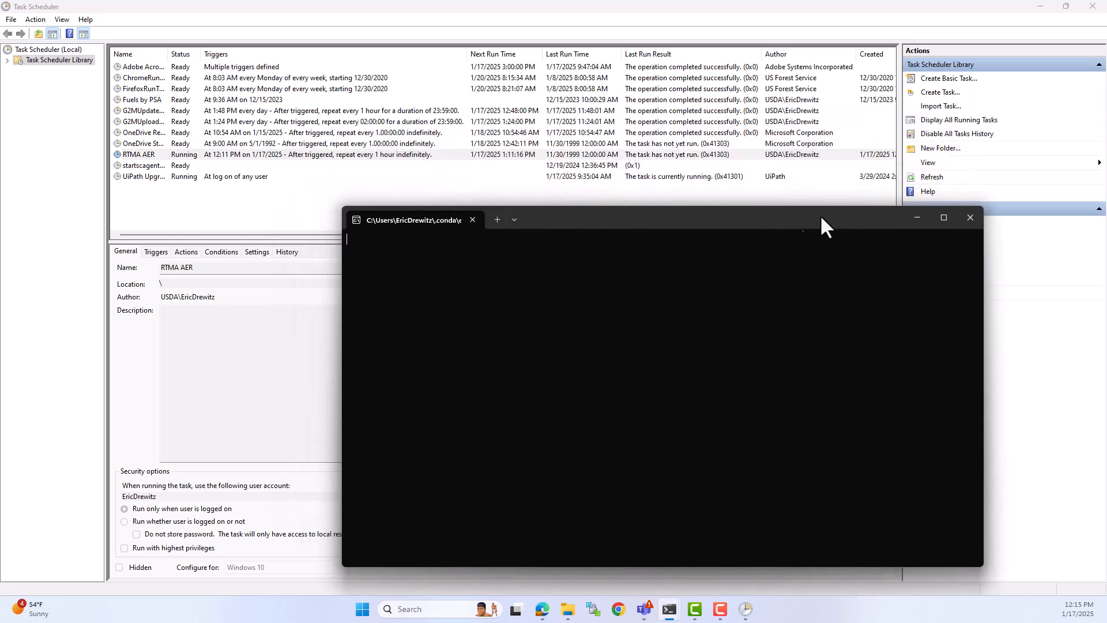
click(923, 179)
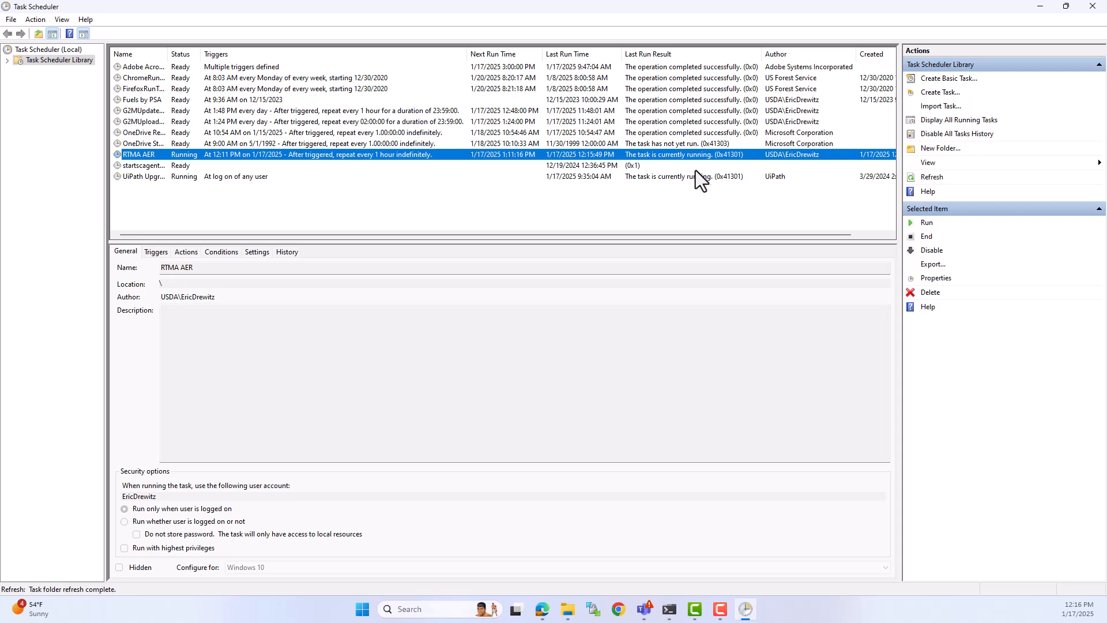
Step: Bring the RTMA AER task's console window back to the front and check its output
mouse_move(669, 609)
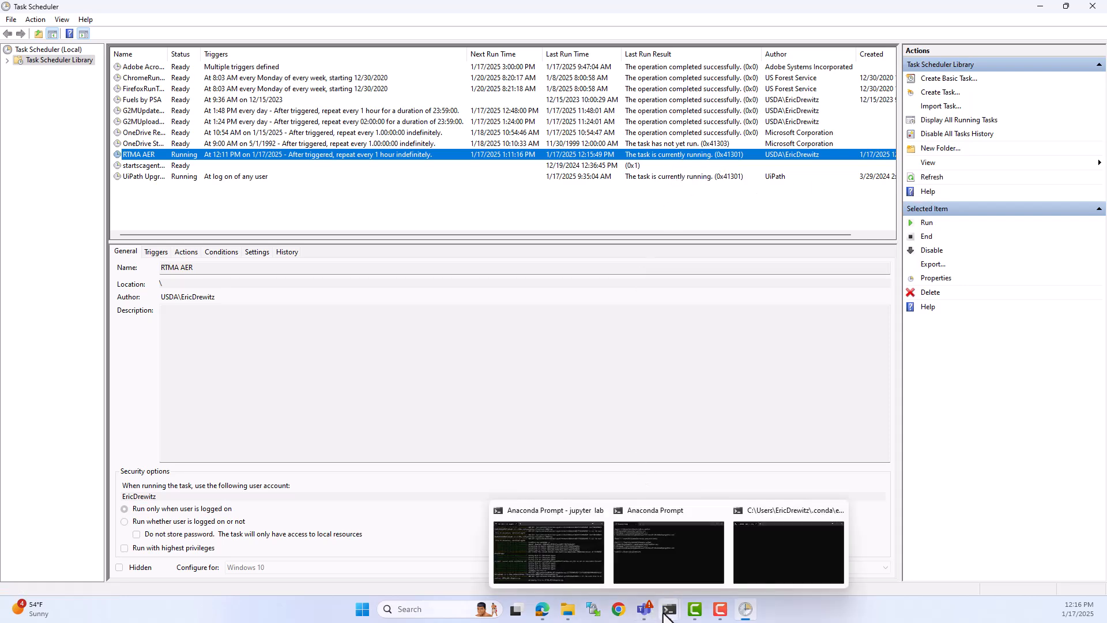
mouse_move(700, 552)
click(736, 548)
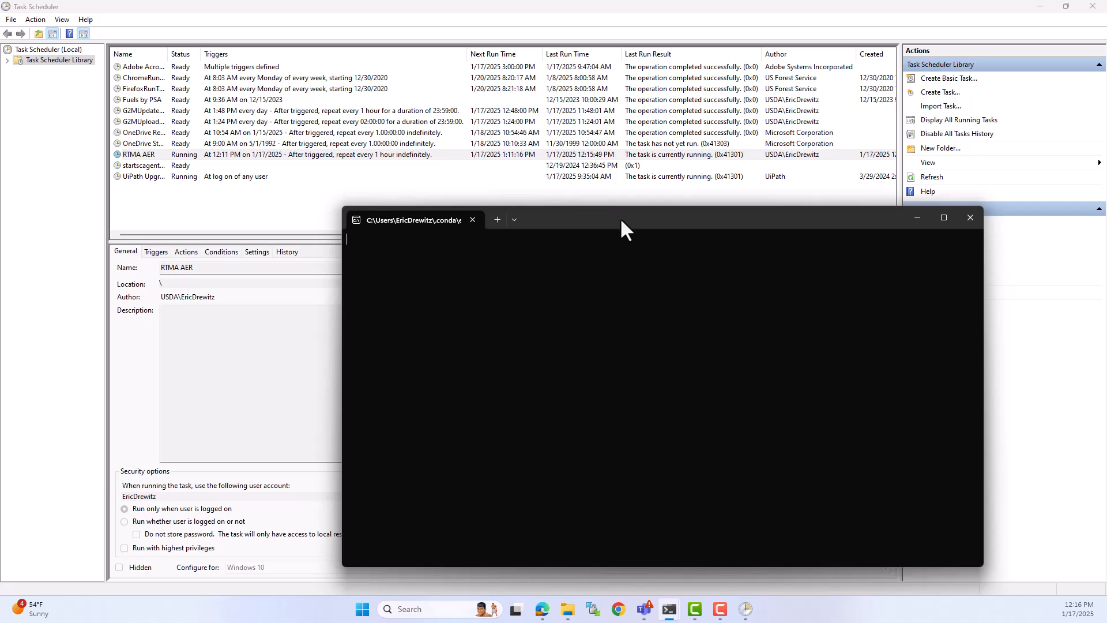
drag(690, 225, 0, 179)
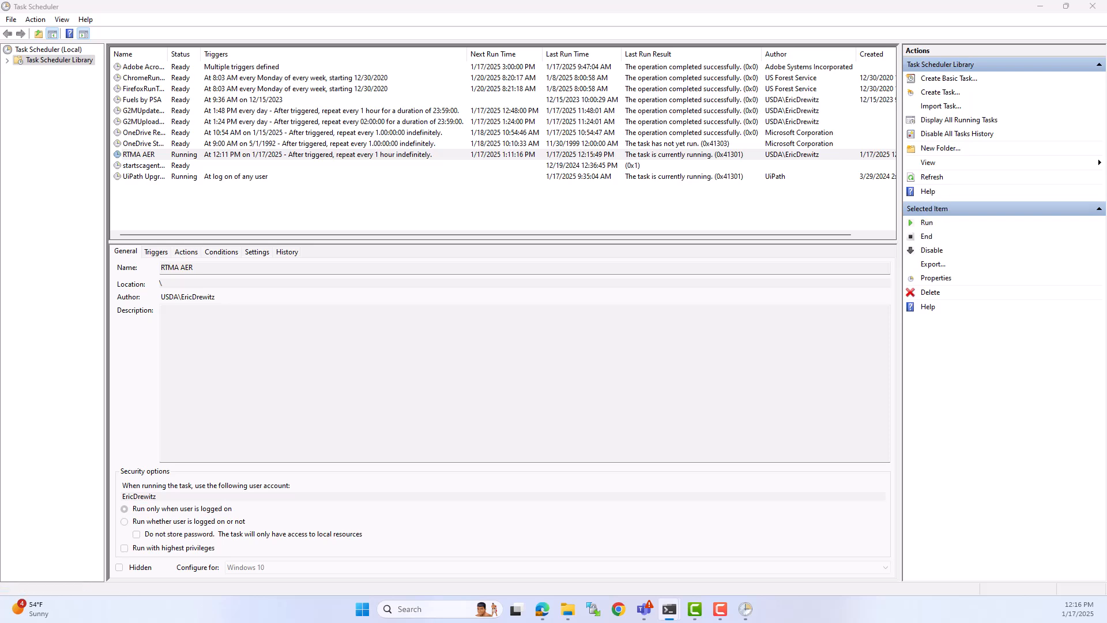
drag(0, 173, 722, 162)
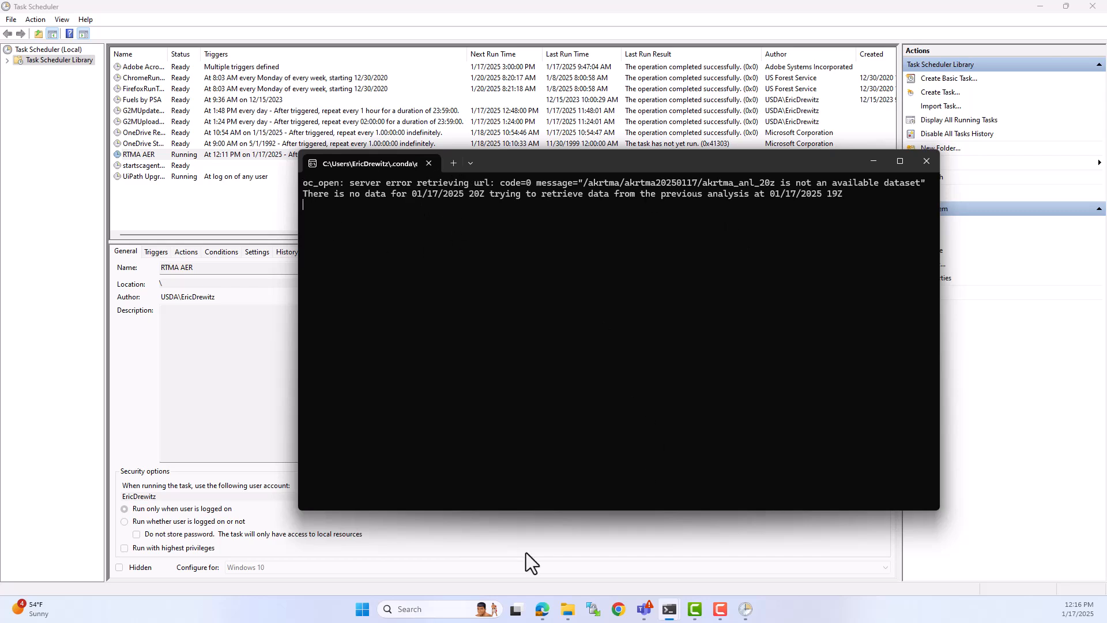
Step: Switch to the JupyterLab notebook in Edge and bring the running task's console window in front of it to follow its output
mouse_move(542, 610)
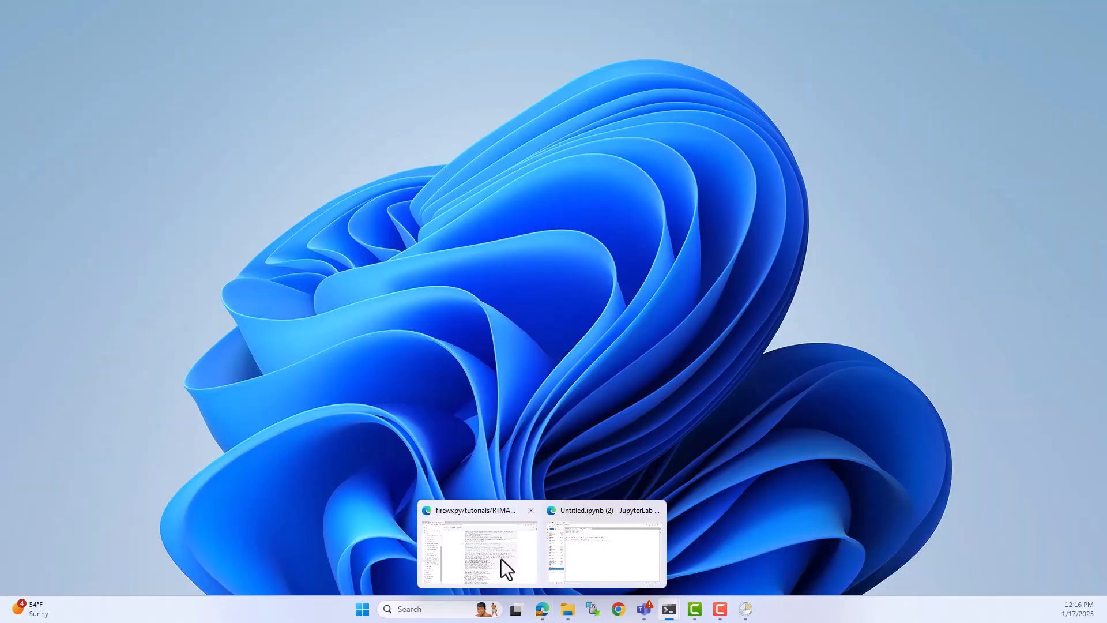
click(500, 558)
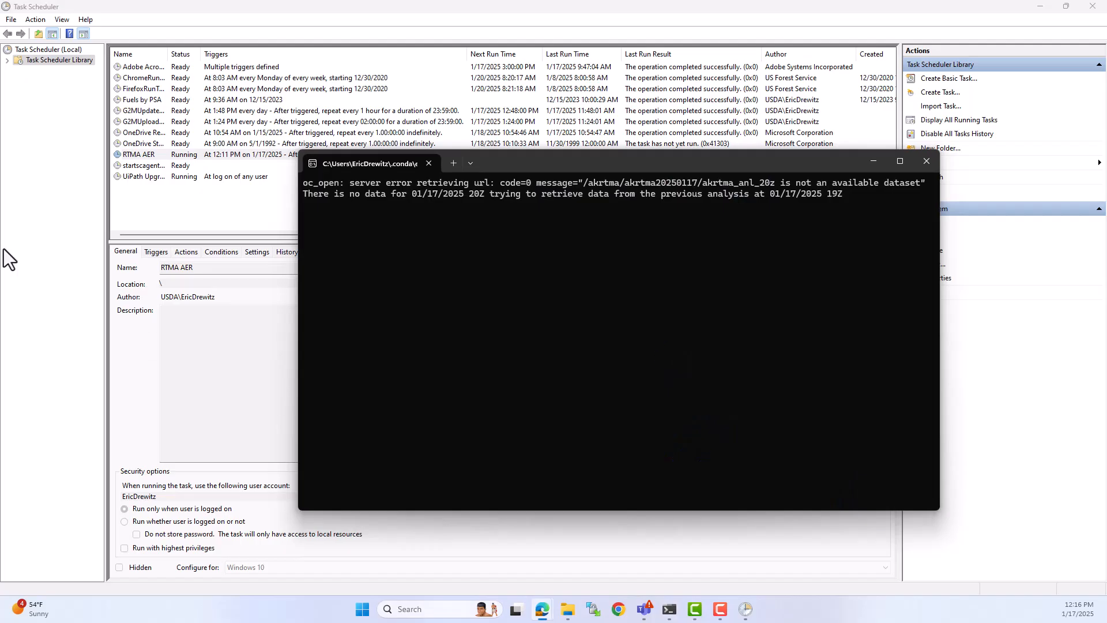
mouse_move(538, 618)
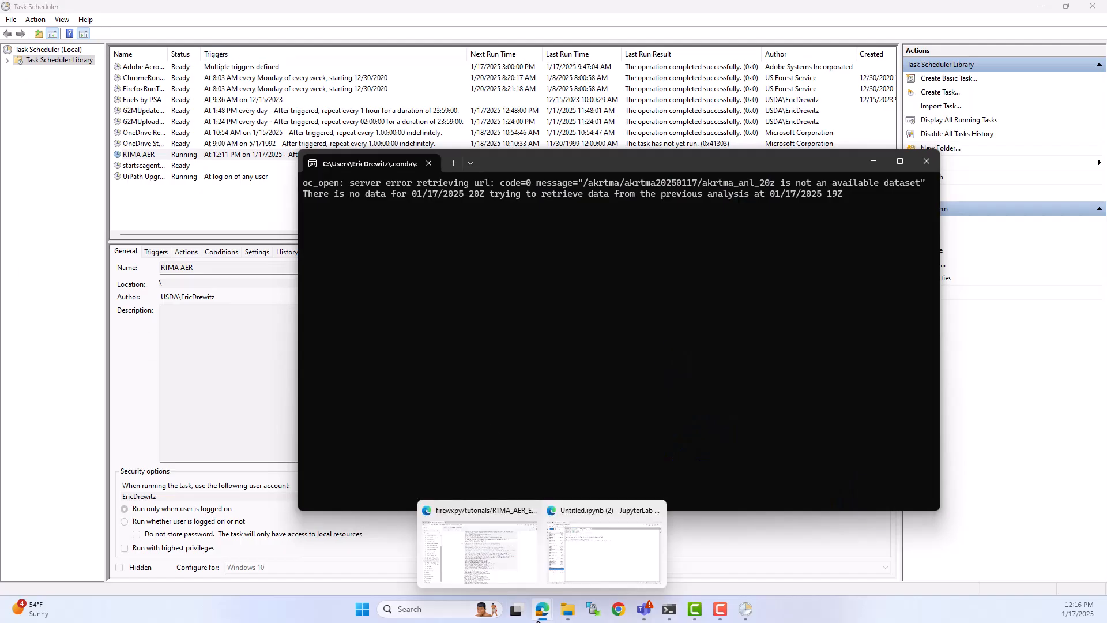
click(582, 562)
click(237, 67)
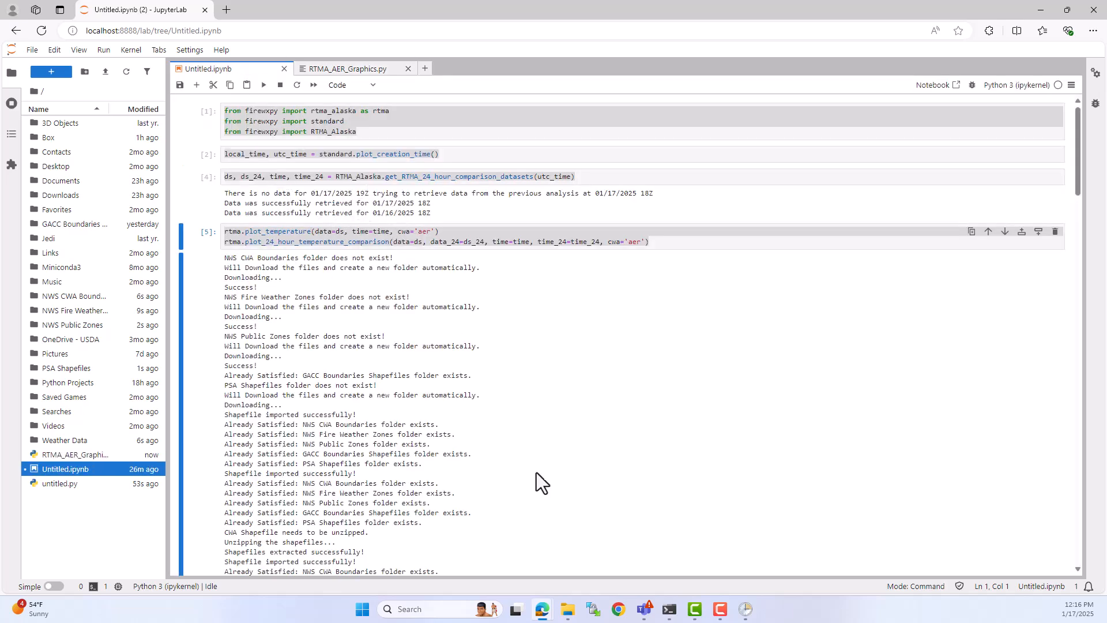
mouse_move(669, 609)
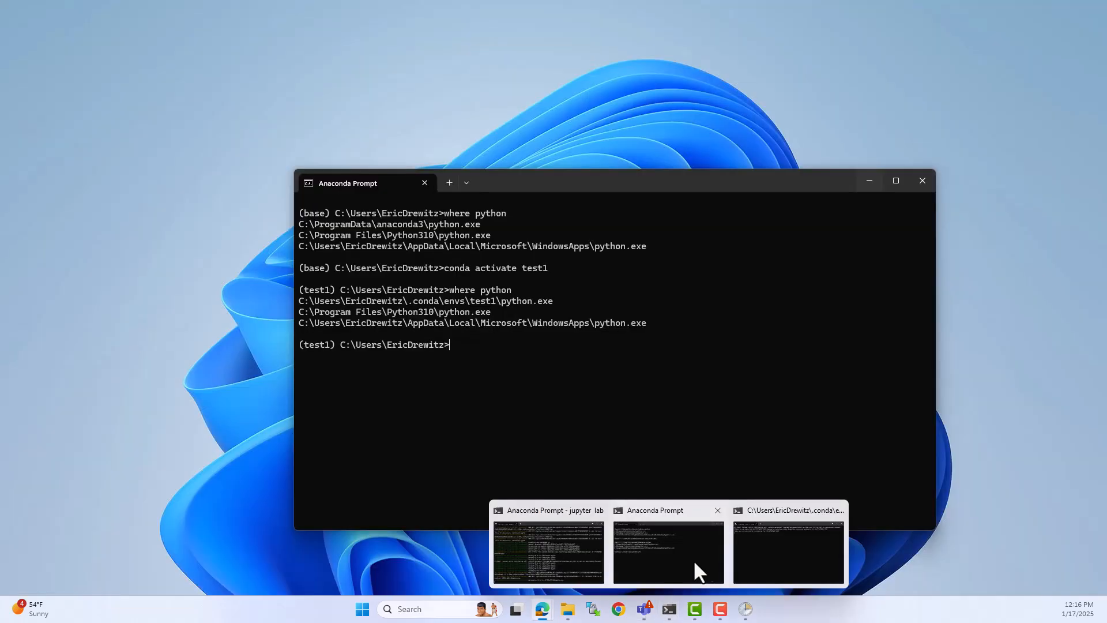
click(753, 564)
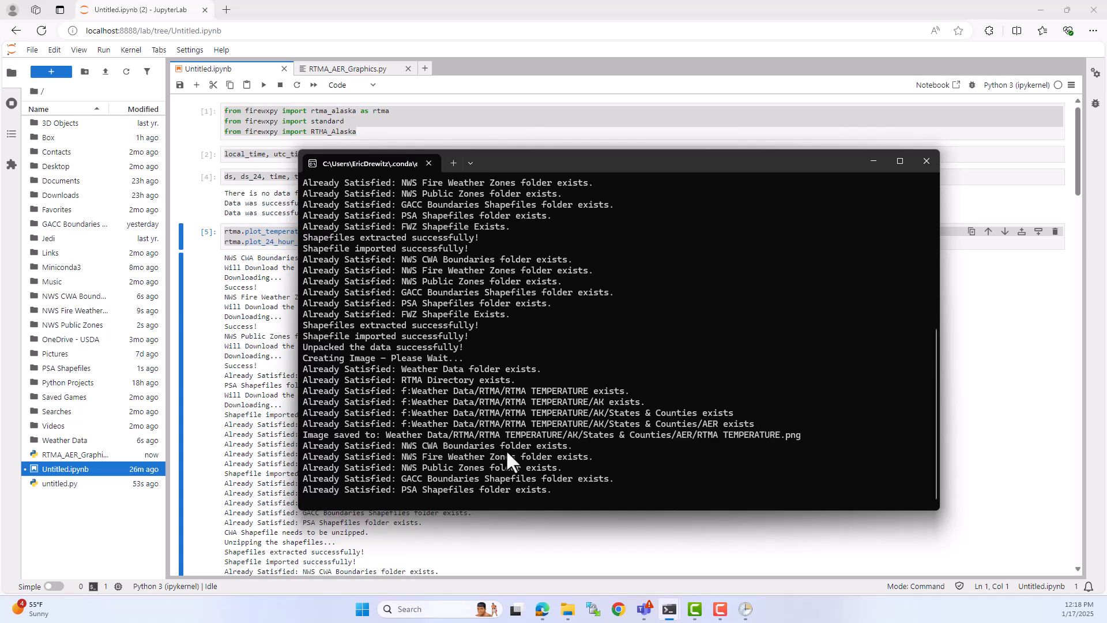
Step: In File Explorer, view the AER image under Weather Data > RTMA > 24HR RTMA TEMPERATURE COMPARISON > AK > States & Counties and close it
mouse_move(568, 609)
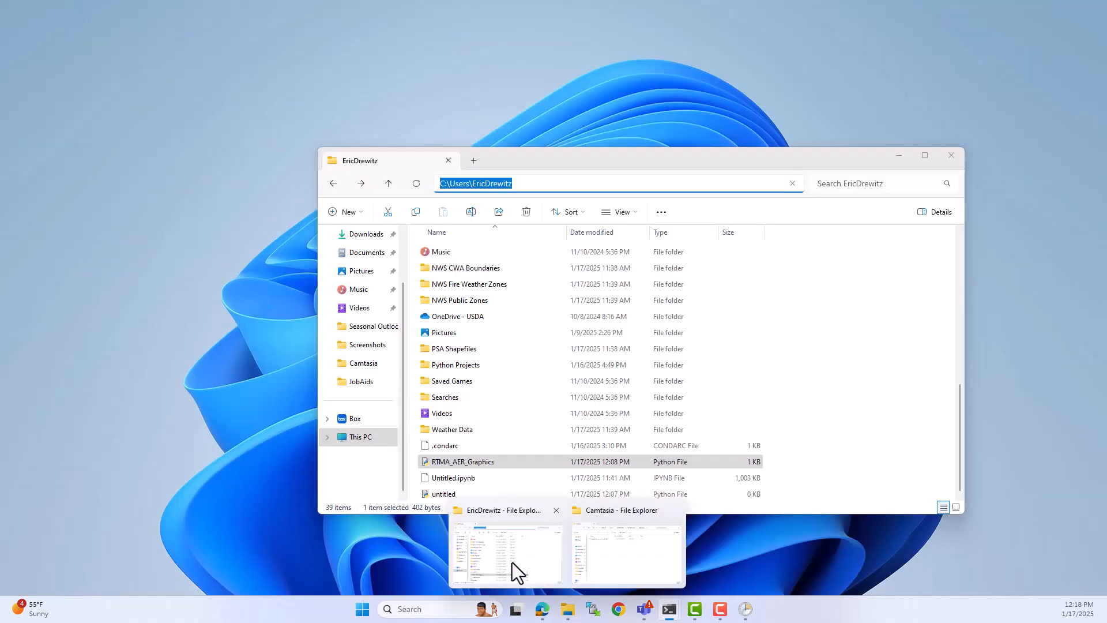
click(512, 562)
double_click(496, 430)
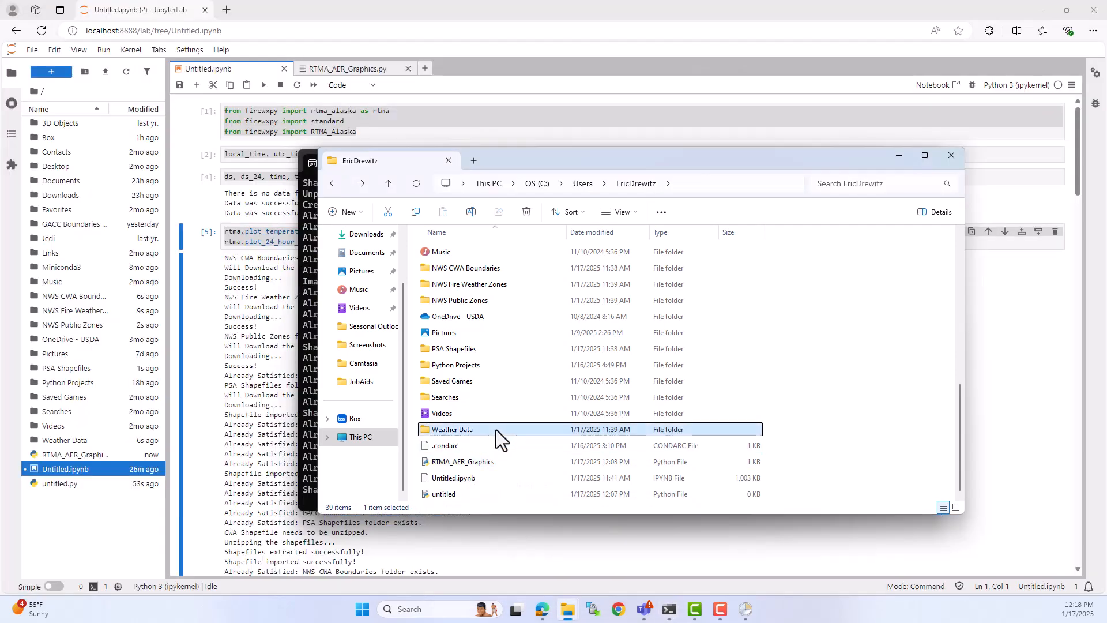
double_click(469, 254)
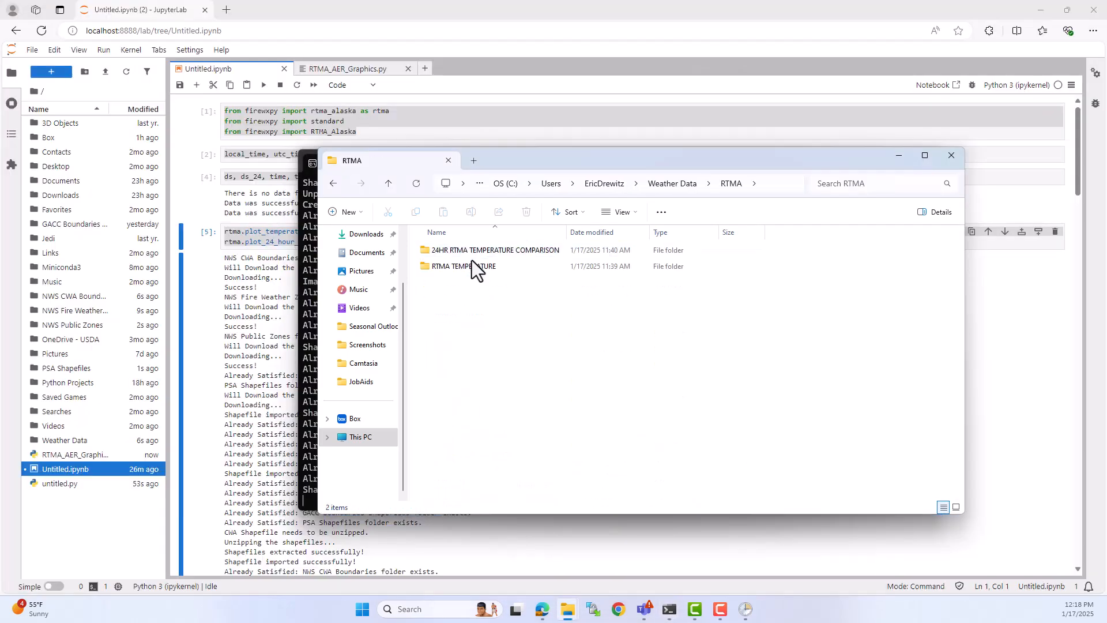
double_click(475, 252)
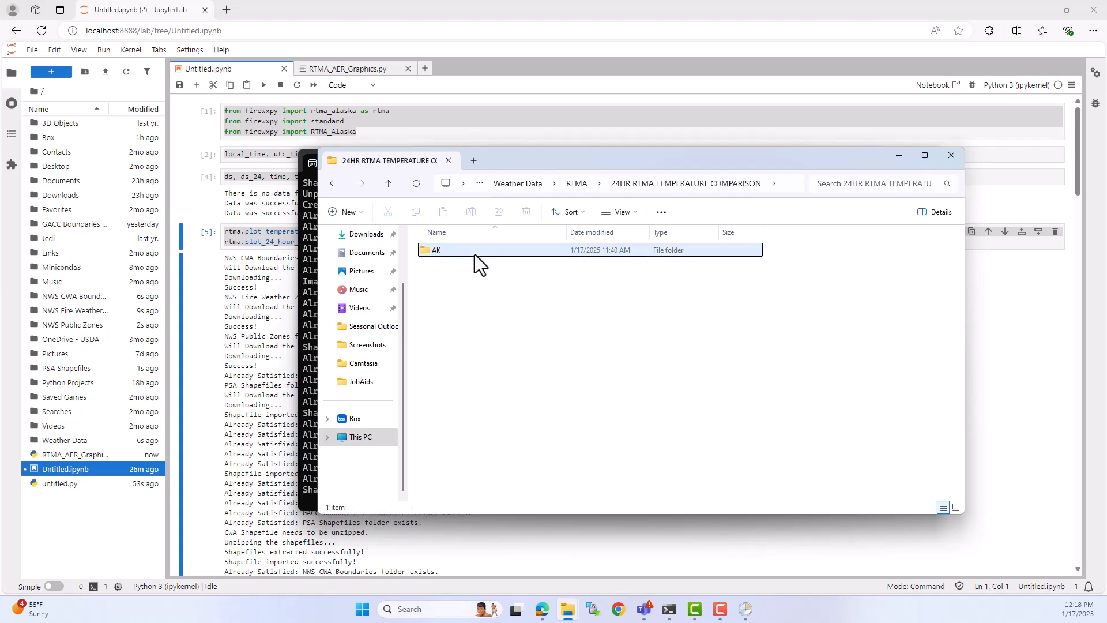
double_click(475, 255)
double_click(475, 254)
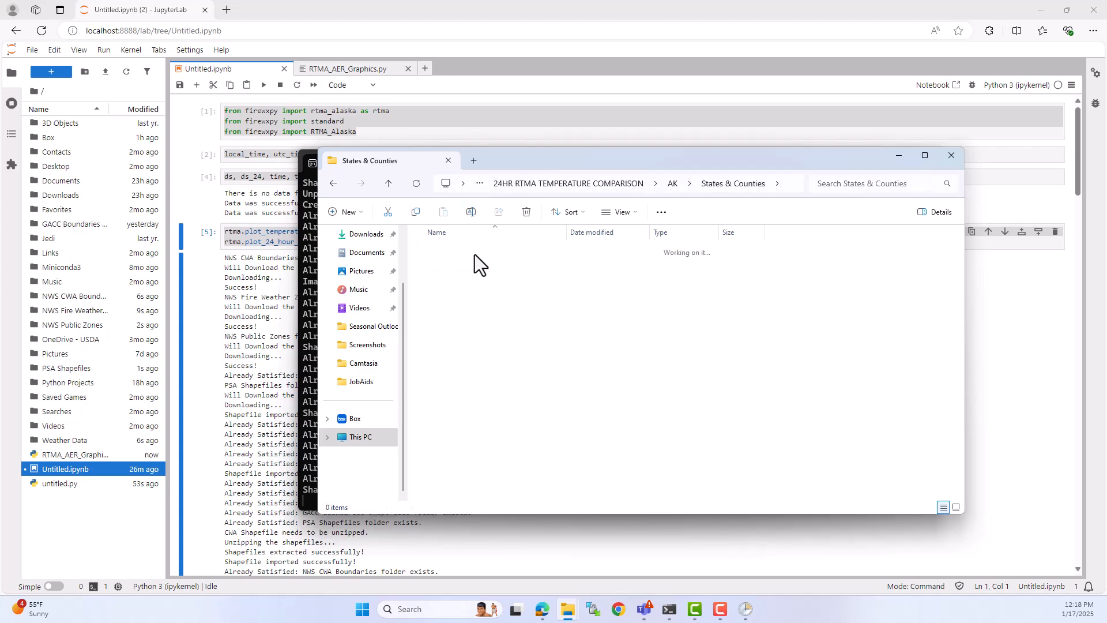
double_click(475, 254)
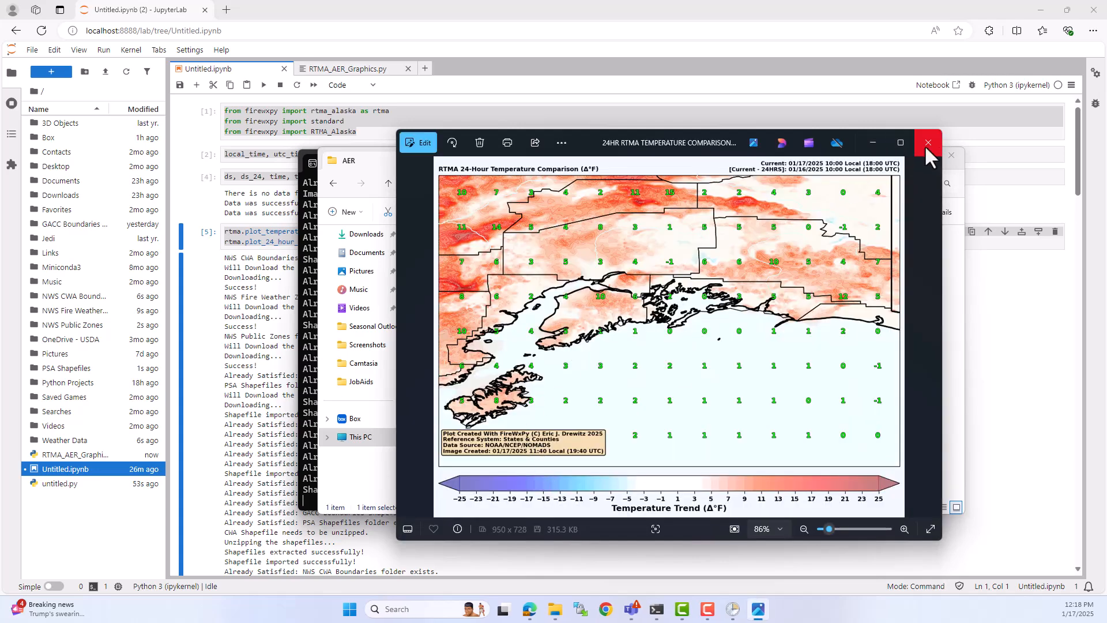
click(927, 143)
Step: Return to the RTMA folder, view the RTMA TEMPERATURE image under RTMA TEMPERATURE > AK > States & Counties > AER, and close it
click(337, 186)
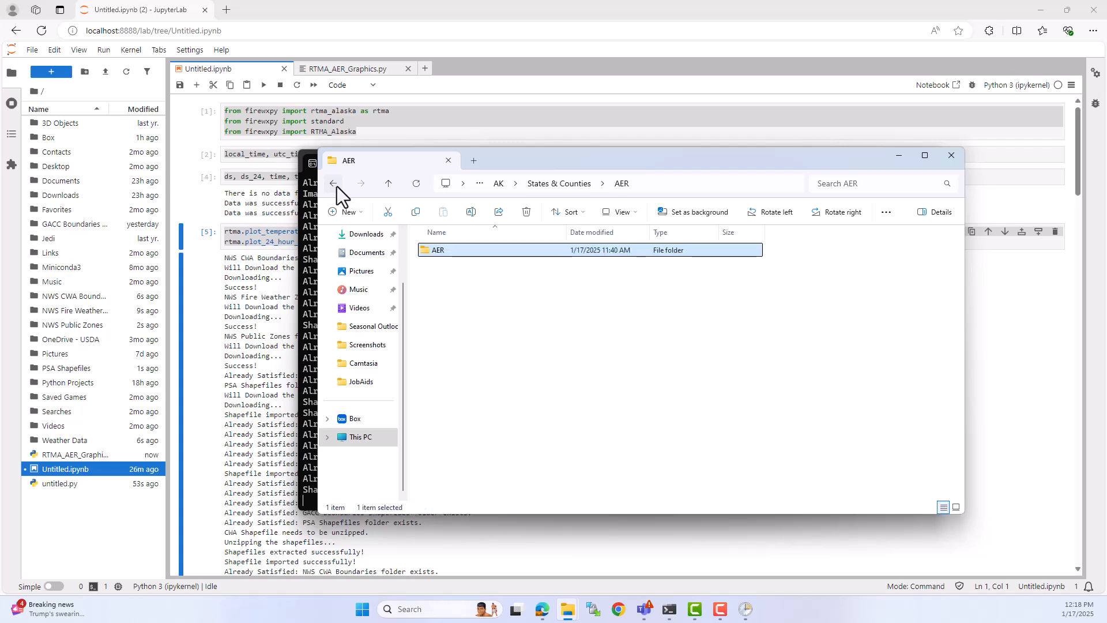
click(336, 186)
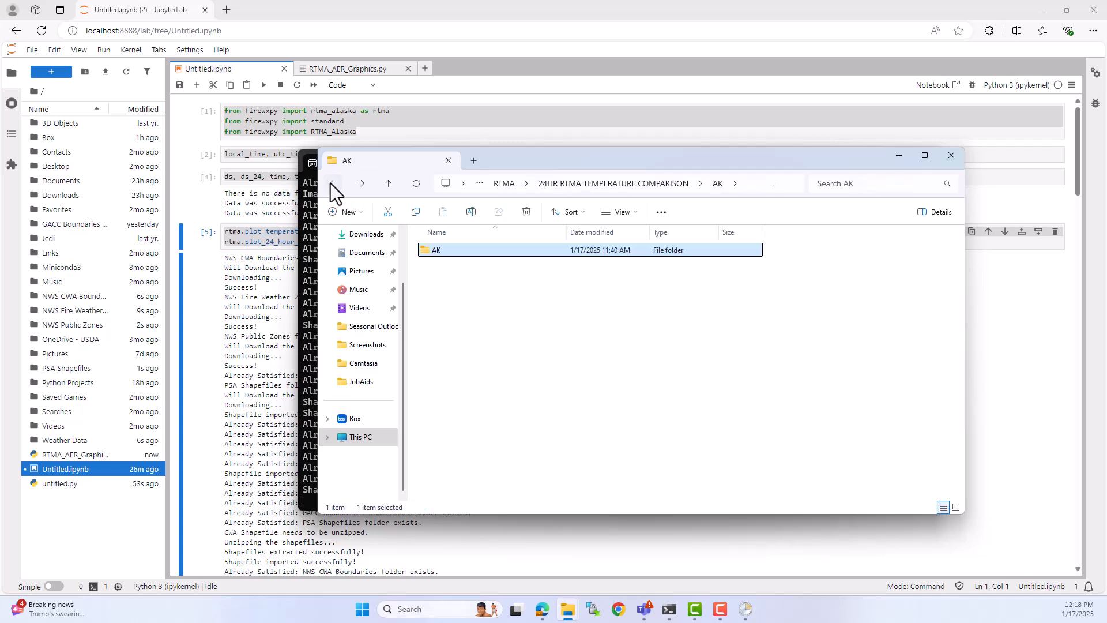
click(333, 184)
click(334, 183)
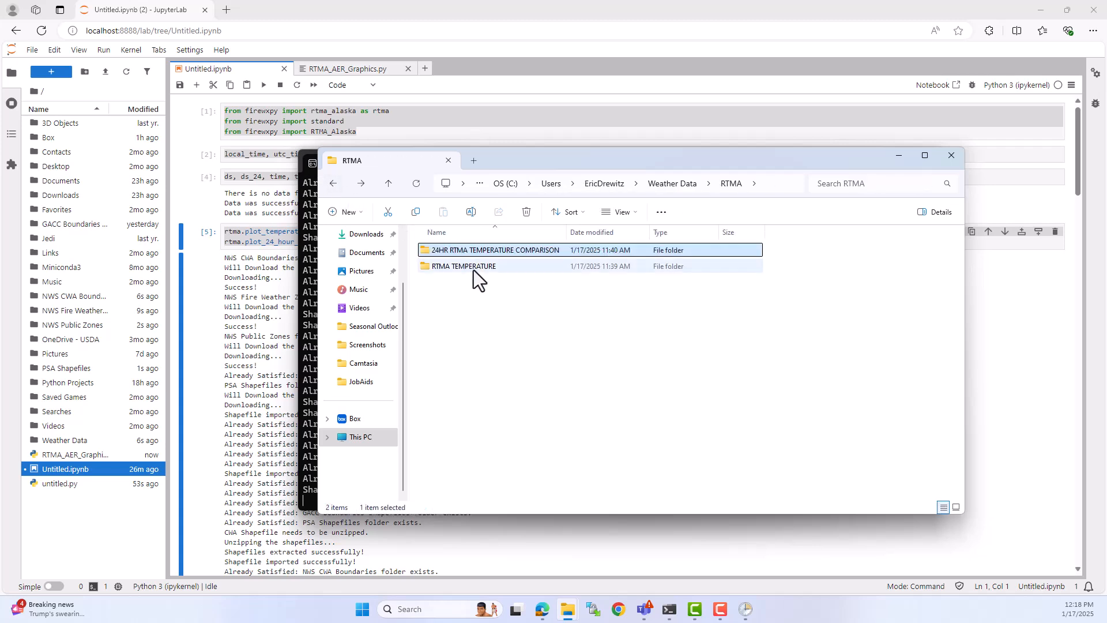
click(473, 268)
double_click(491, 265)
double_click(481, 248)
double_click(481, 247)
double_click(480, 247)
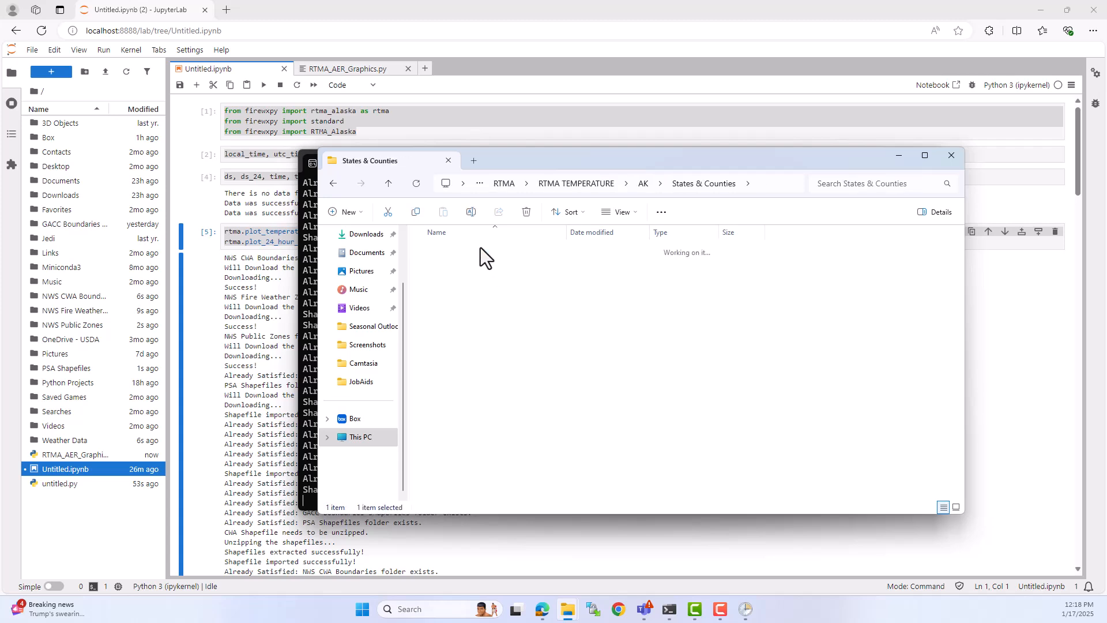
click(471, 257)
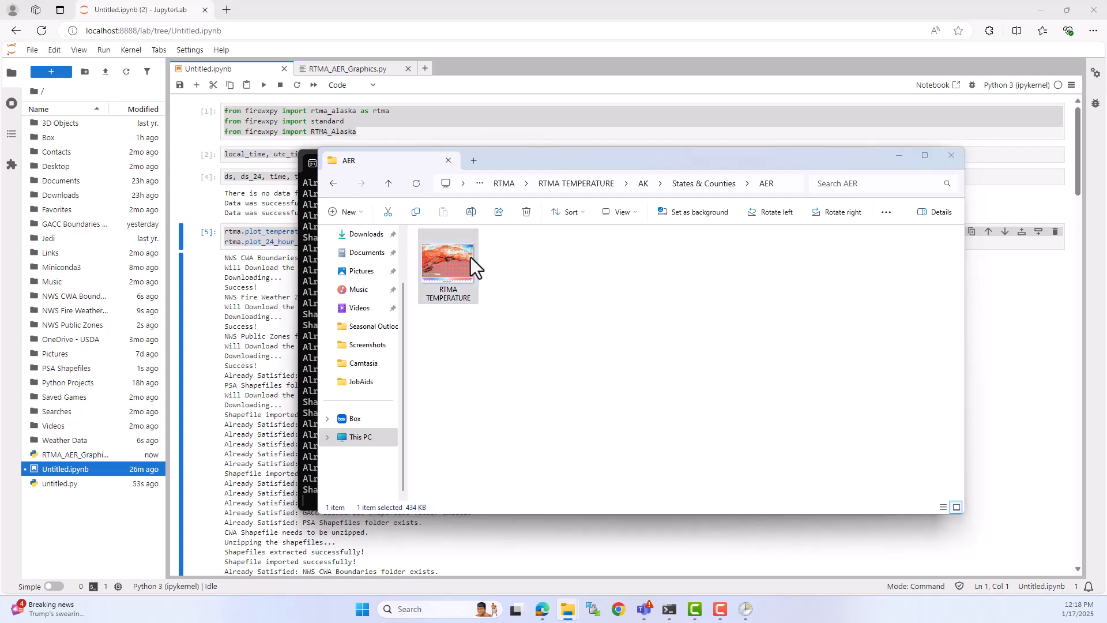
double_click(470, 257)
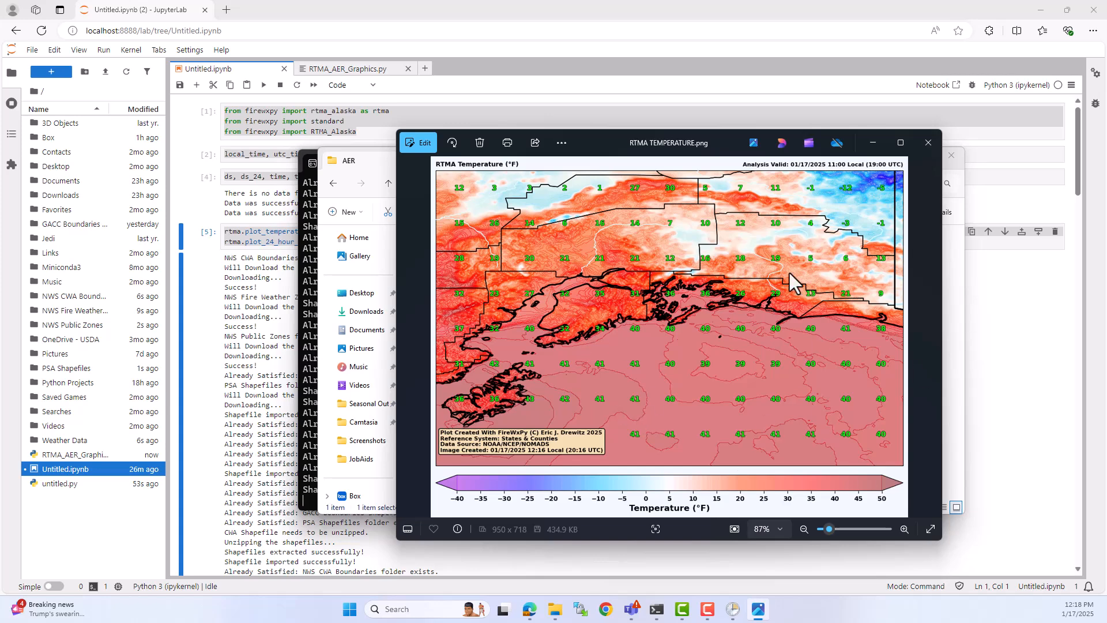
click(928, 145)
Step: Check whether the task's console window is still open among the running terminal windows
mouse_move(669, 609)
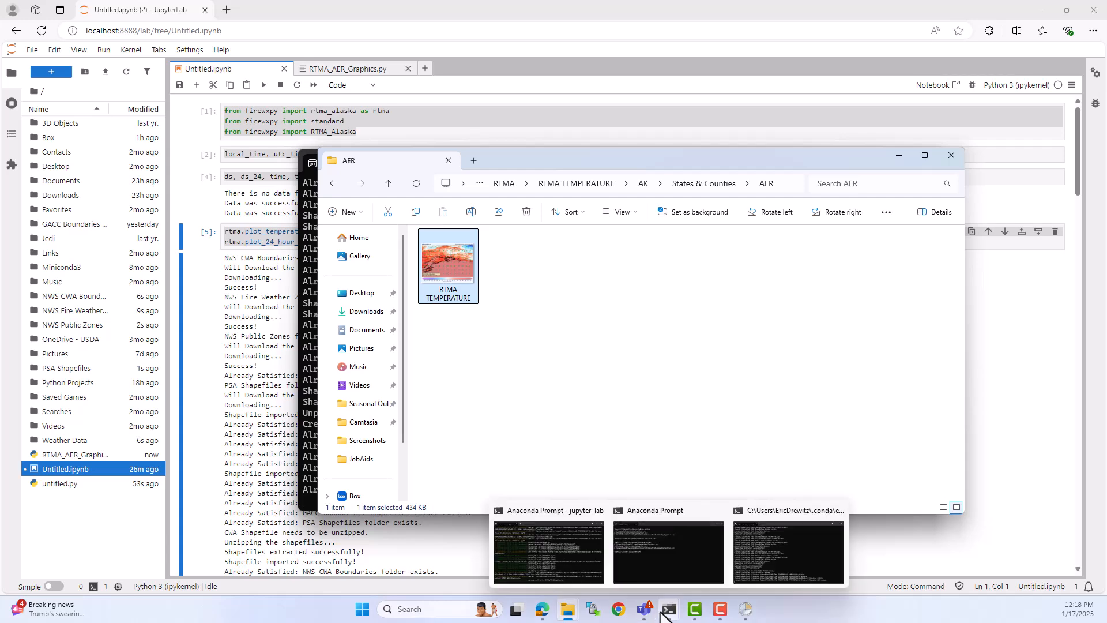
click(739, 545)
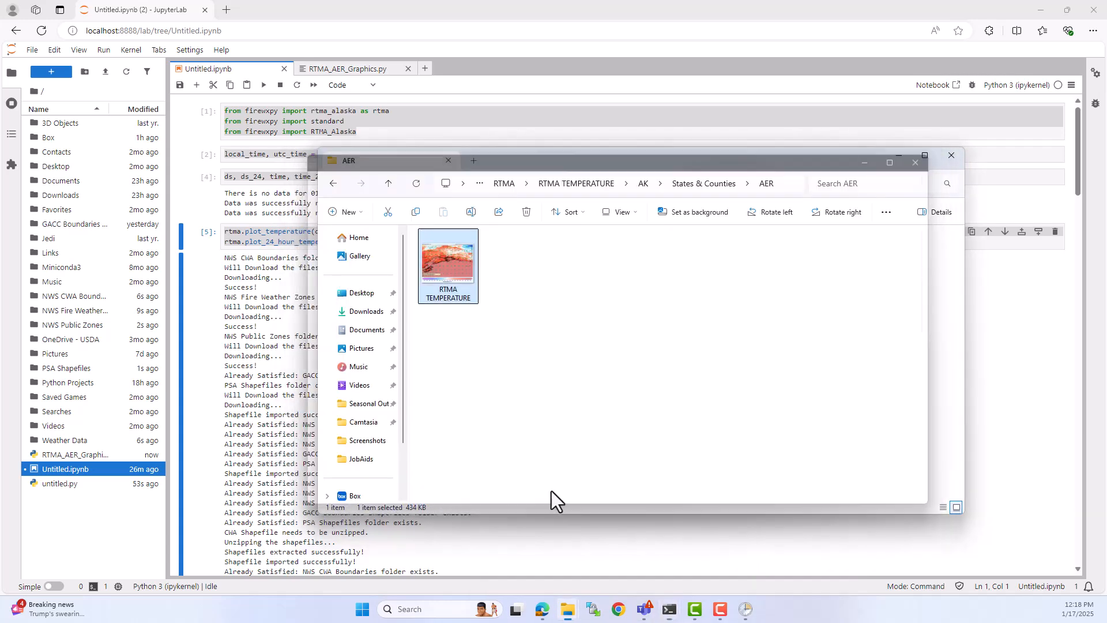
mouse_move(670, 609)
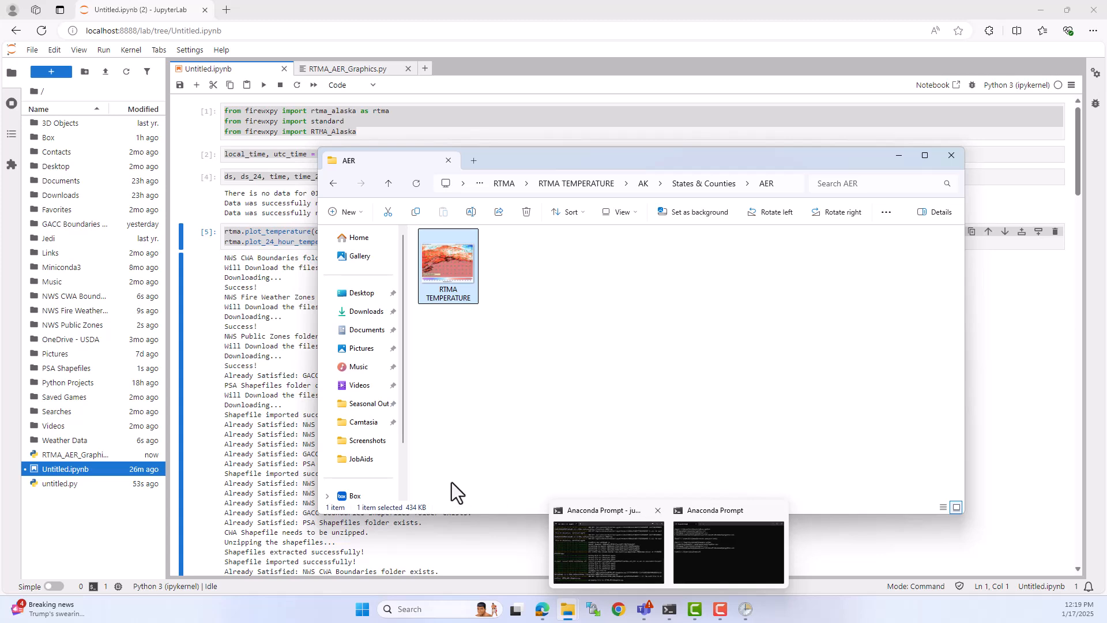
Step: Reopen the 24HR RTMA TEMPERATURE COMPARISON image in its AK > States & Counties > AER folder, check its creation time, and close it
click(564, 181)
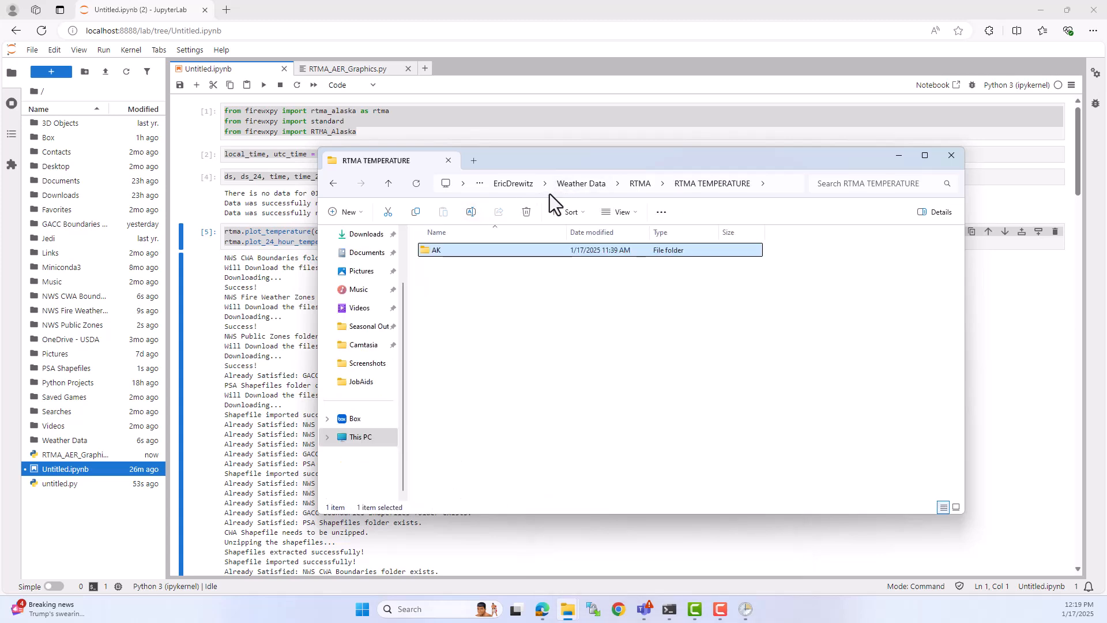
click(635, 184)
double_click(525, 251)
double_click(525, 252)
double_click(522, 252)
double_click(497, 254)
click(478, 265)
double_click(478, 264)
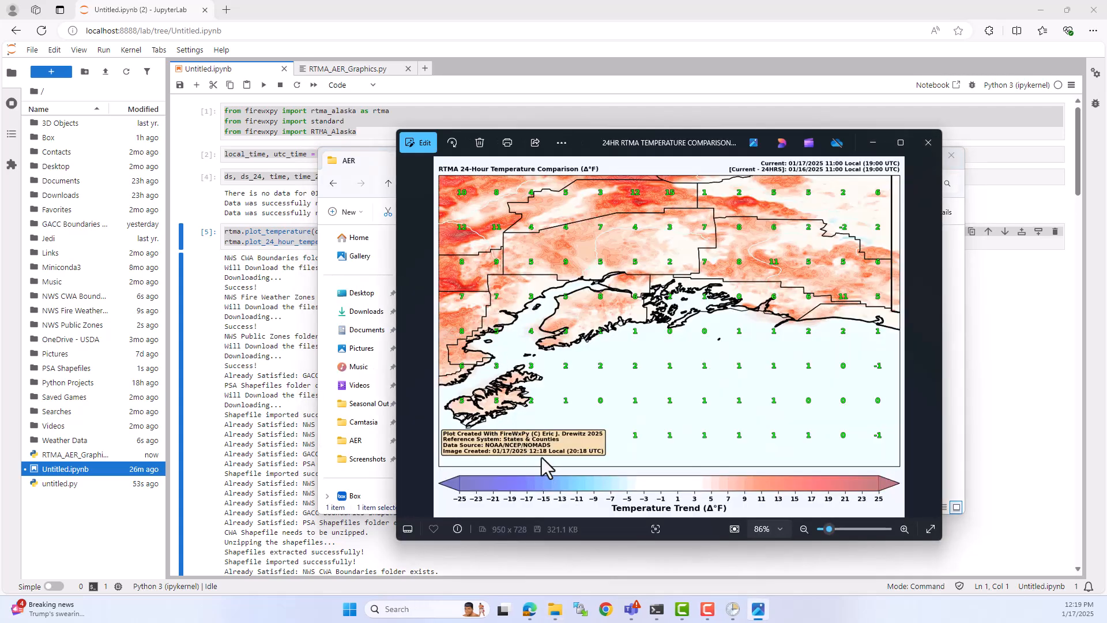
click(927, 144)
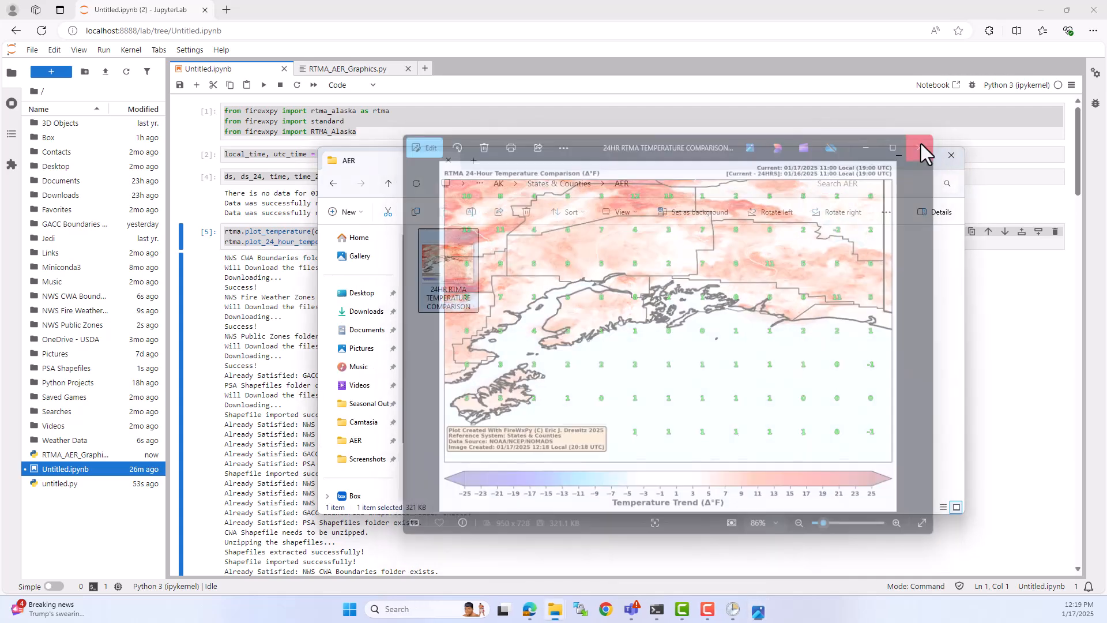
Step: Minimize File Explorer, switch to Task Scheduler and refresh the task list to check the RTMA AER task's last run result
click(892, 158)
click(744, 607)
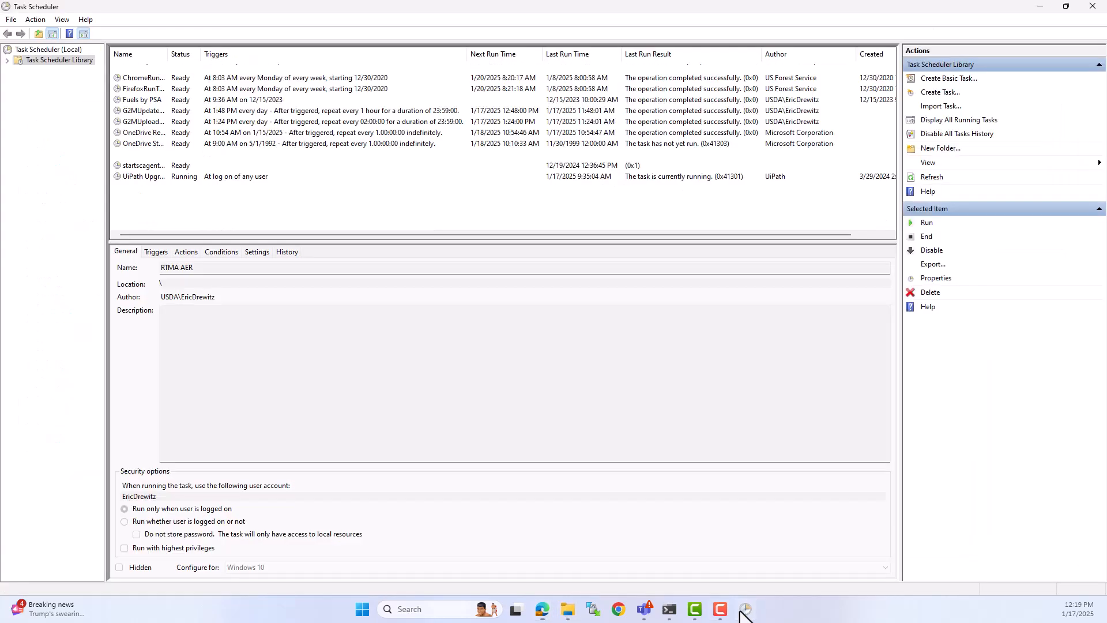
click(929, 177)
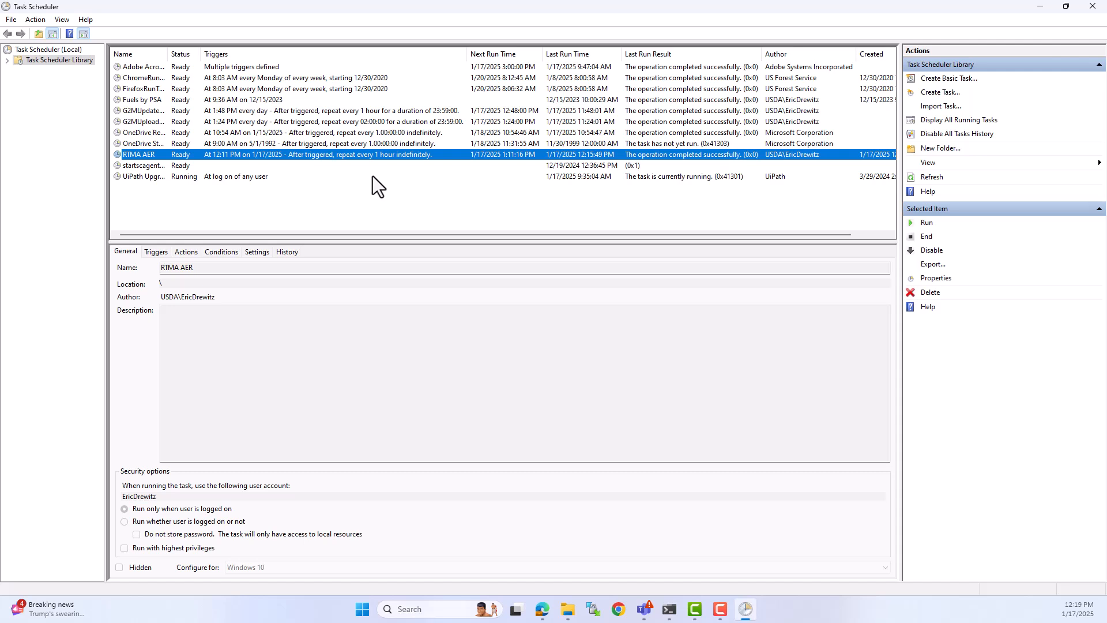
Step: End all instances of the RTMA AER task and delete the task from the library
right_click(390, 157)
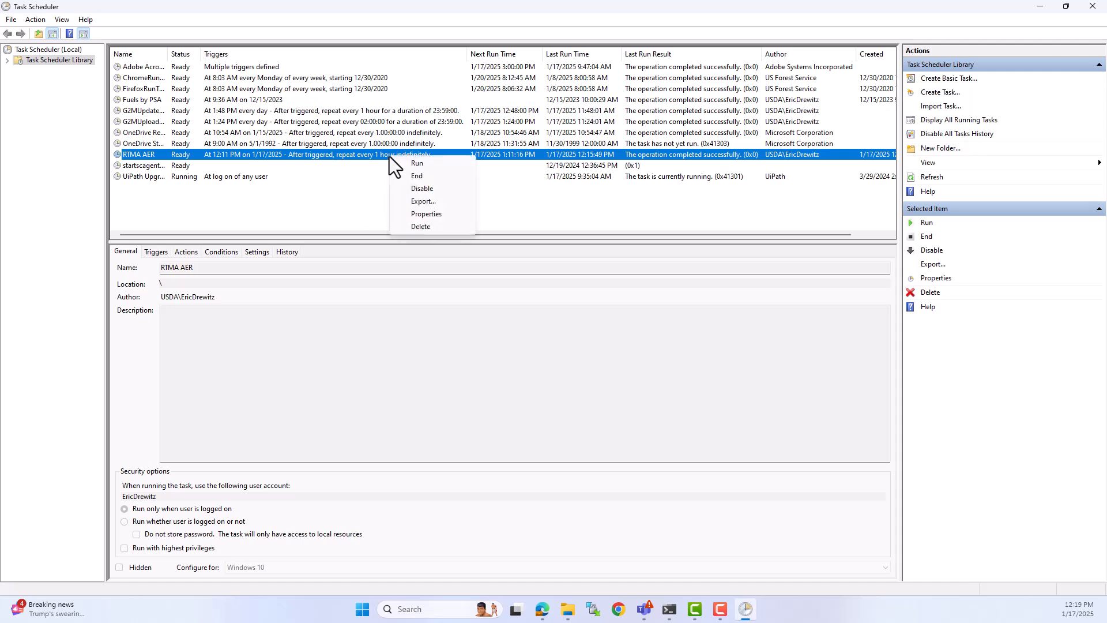
click(417, 176)
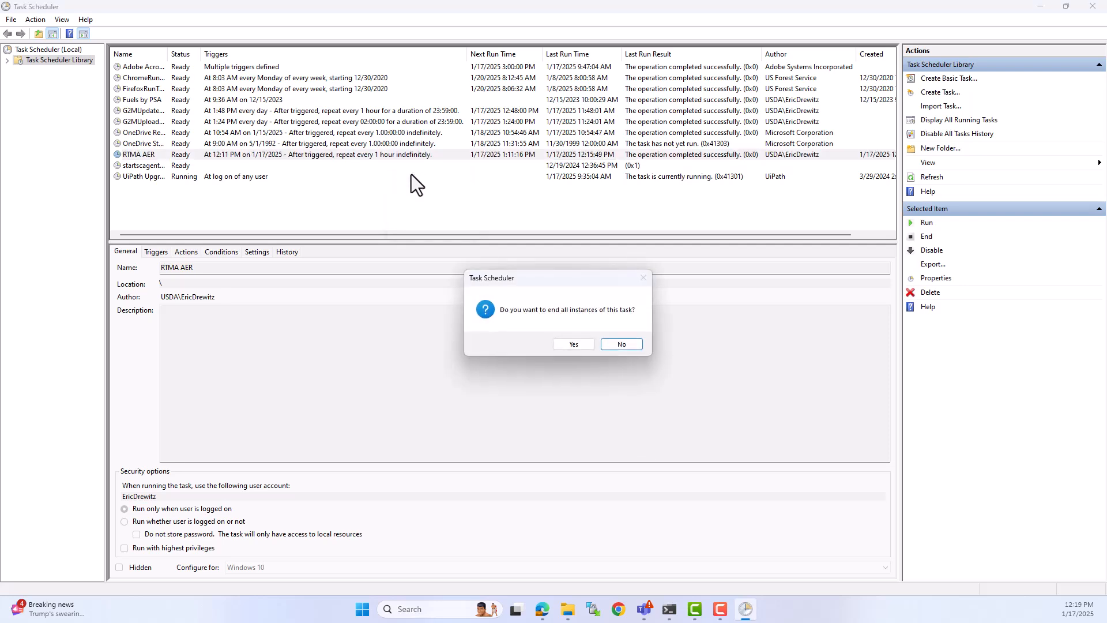
click(569, 346)
right_click(436, 158)
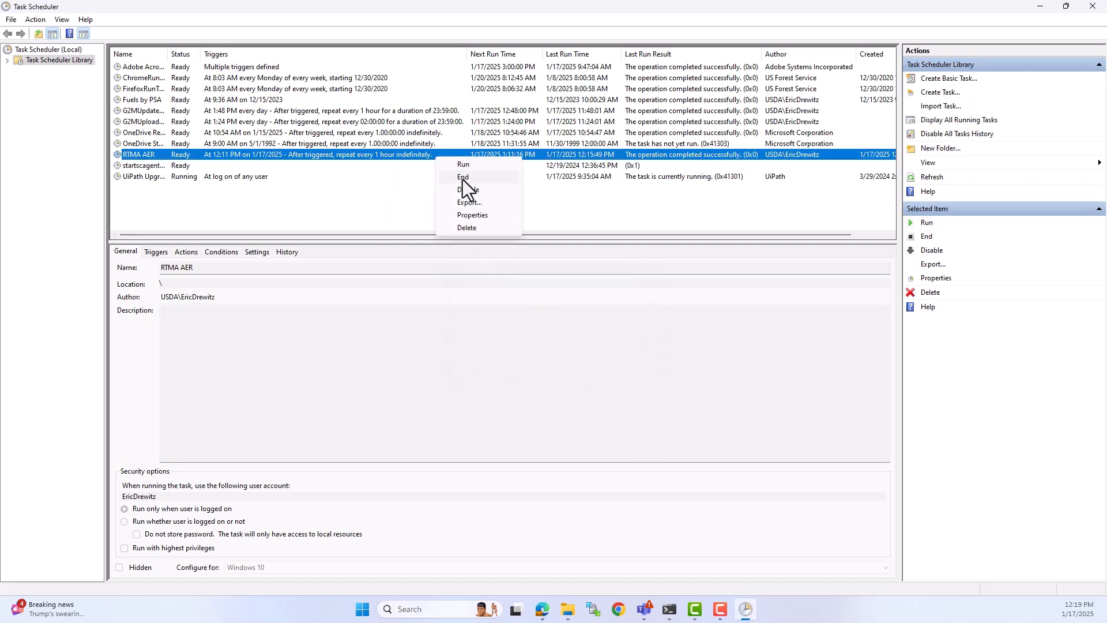
click(468, 227)
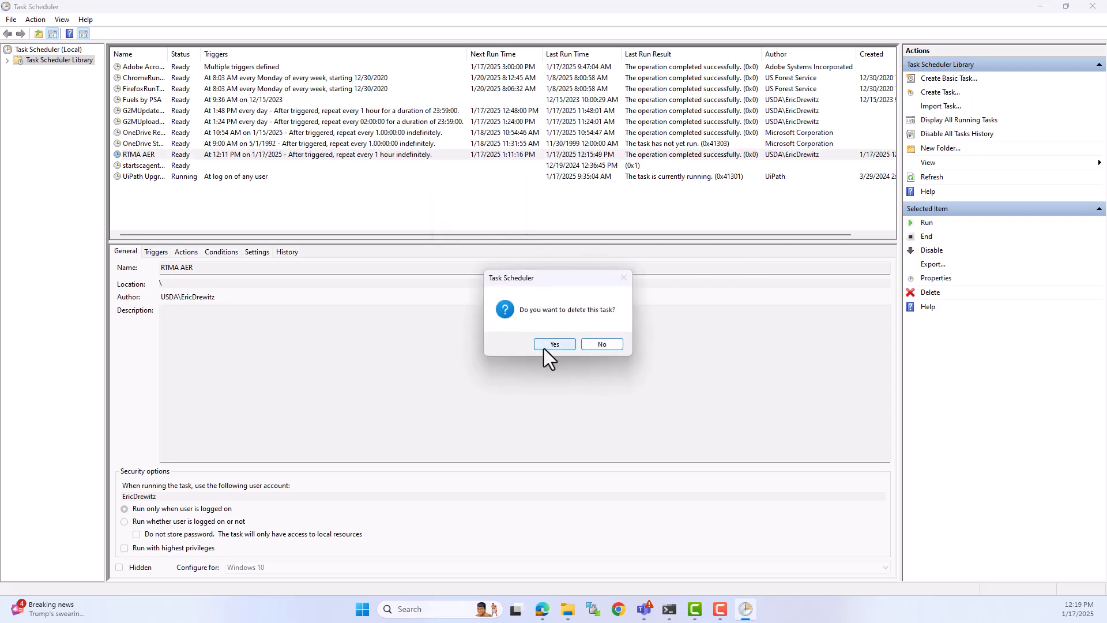
click(544, 348)
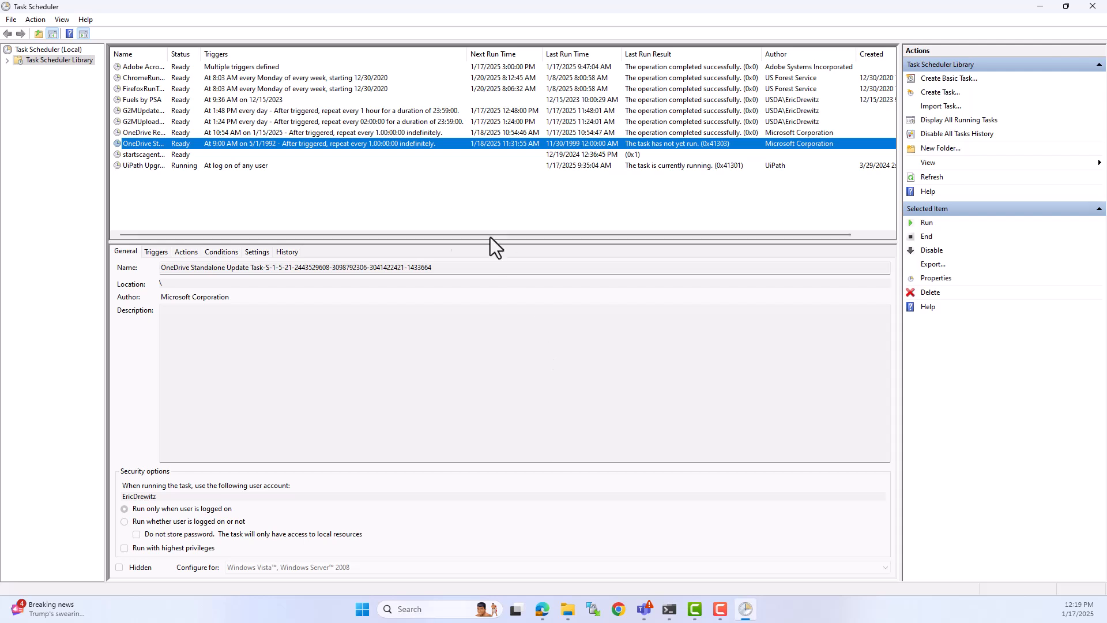